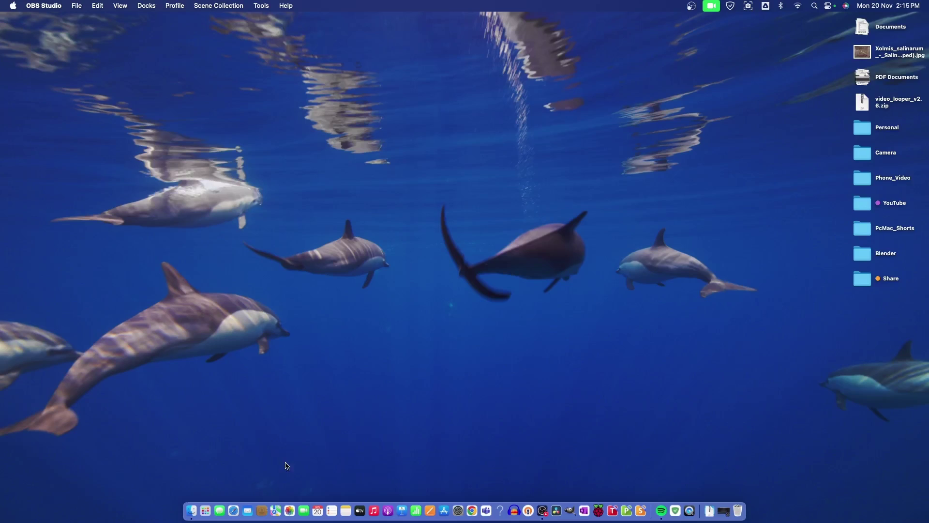
In Safari, open KonstaKANG's Raspberry Pi 4 LineageOS 20 Android TV build page and scroll through it
left_click(234, 510)
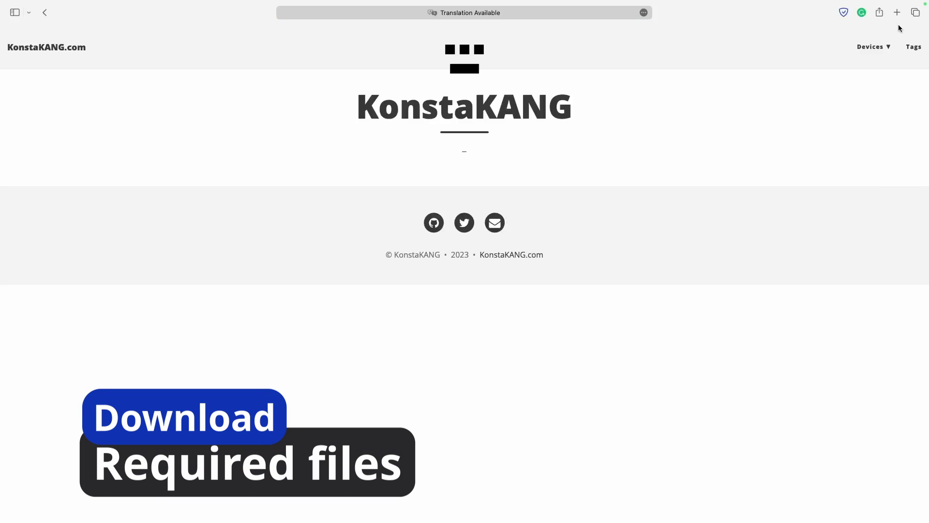
mouse_move(886, 45)
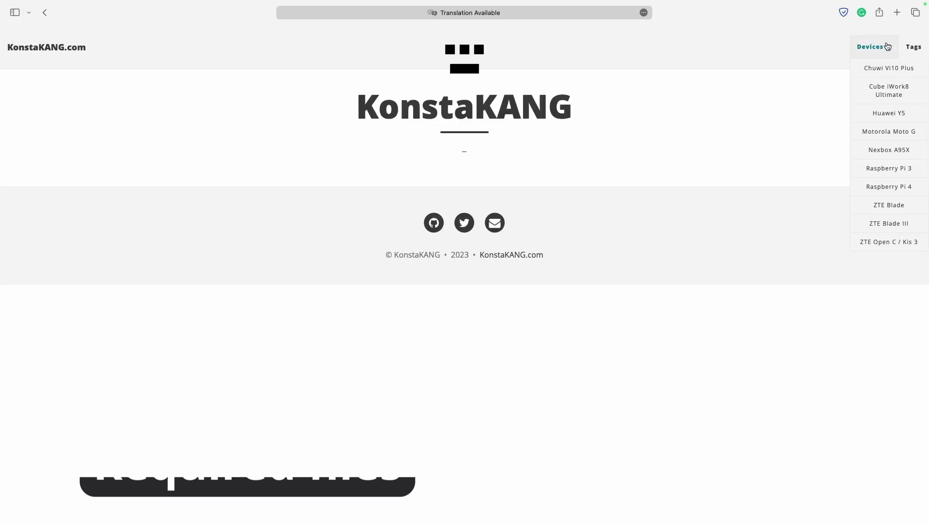
left_click(887, 187)
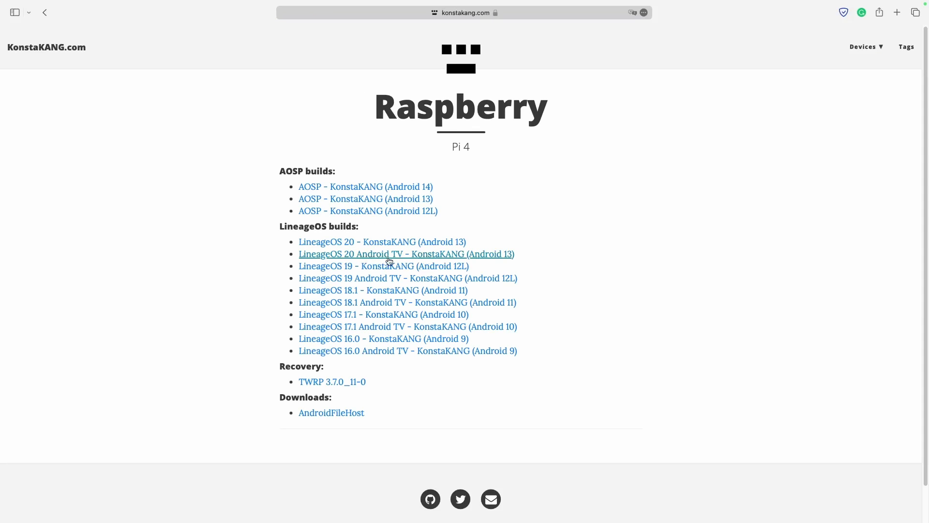
left_click(441, 255)
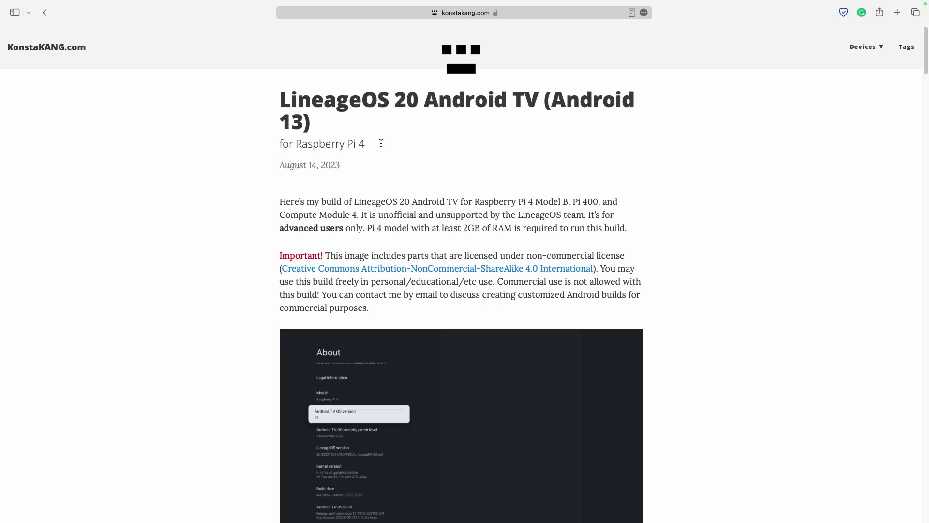
scroll(389, 153, "down", 5)
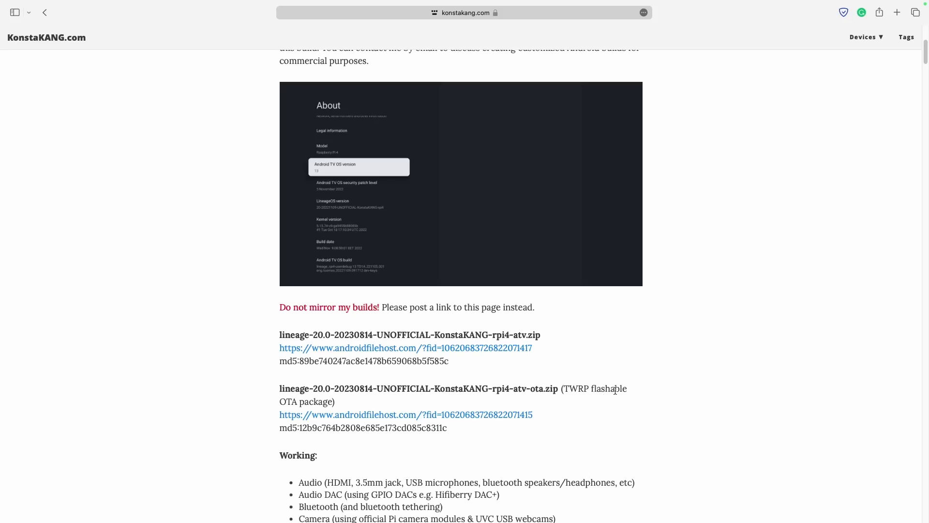
scroll(411, 396, "down", 15)
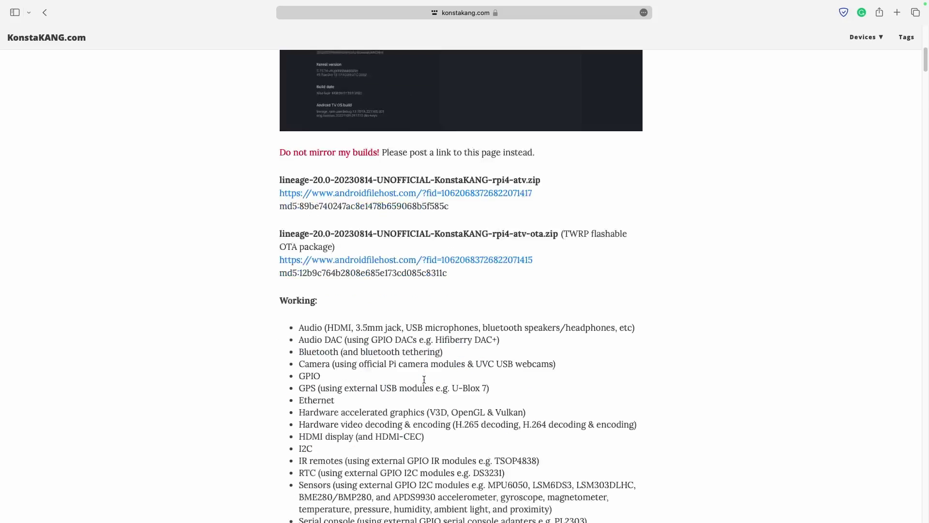
scroll(424, 380, "down", 20)
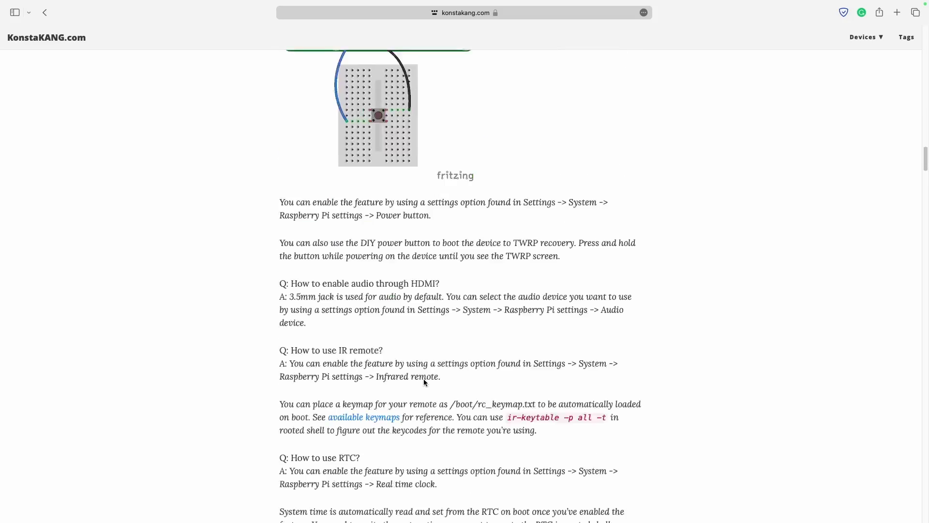
scroll(423, 378, "down", 15)
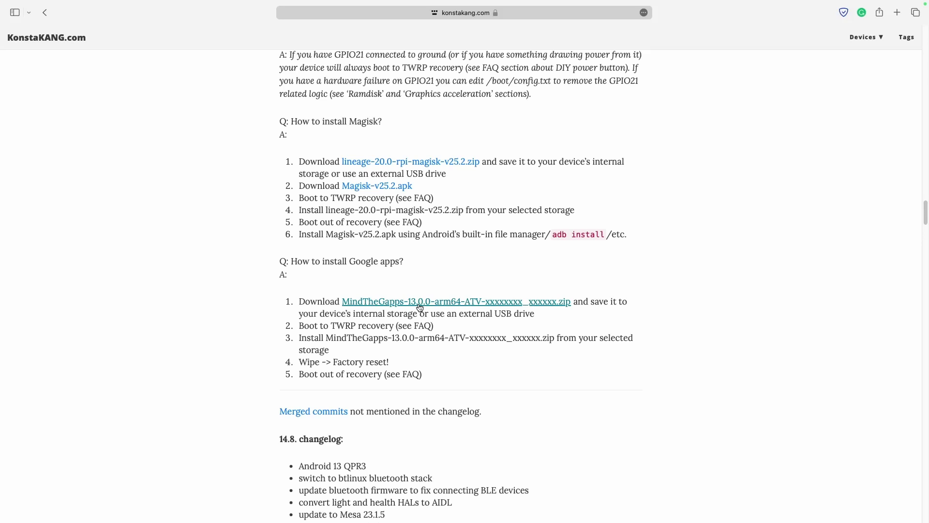
Take Safari out of full screen and minimize its window to the Dock
mouse_move(320, 2)
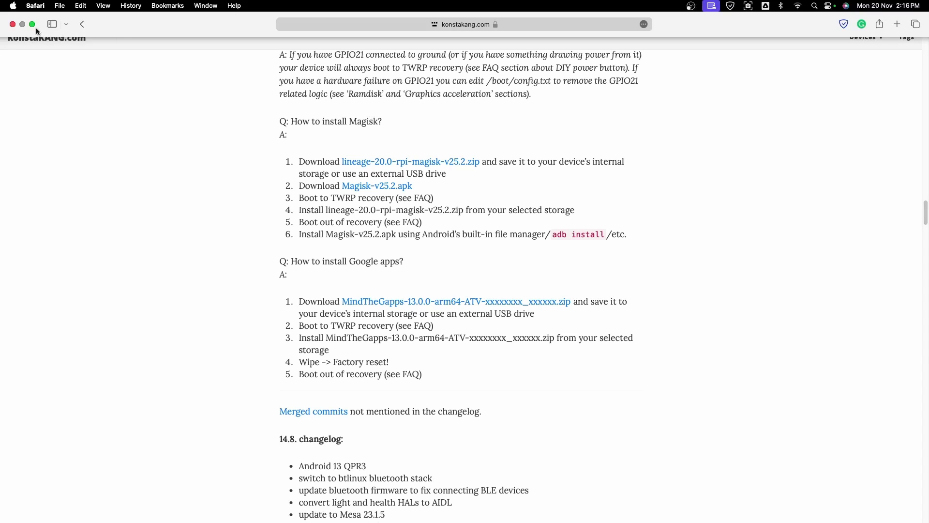
left_click_drag(24, 28, 256, 119)
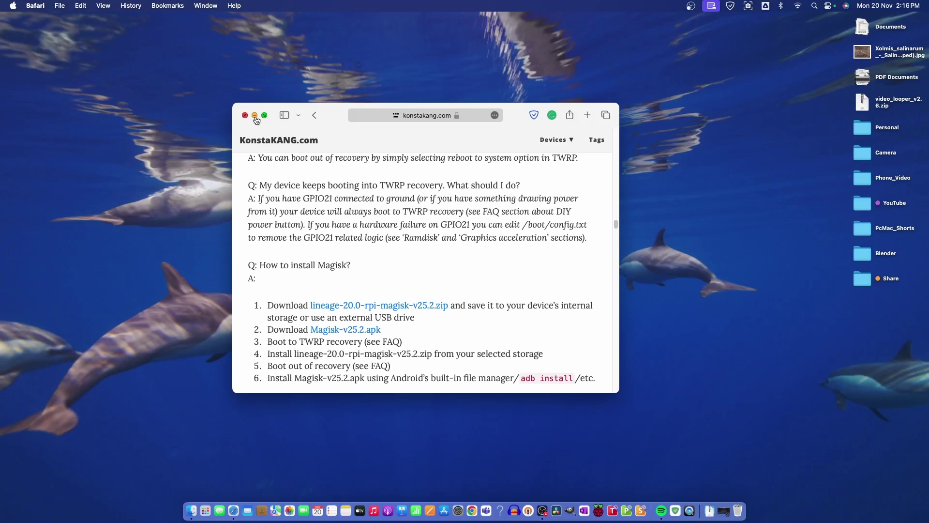
left_click(255, 116)
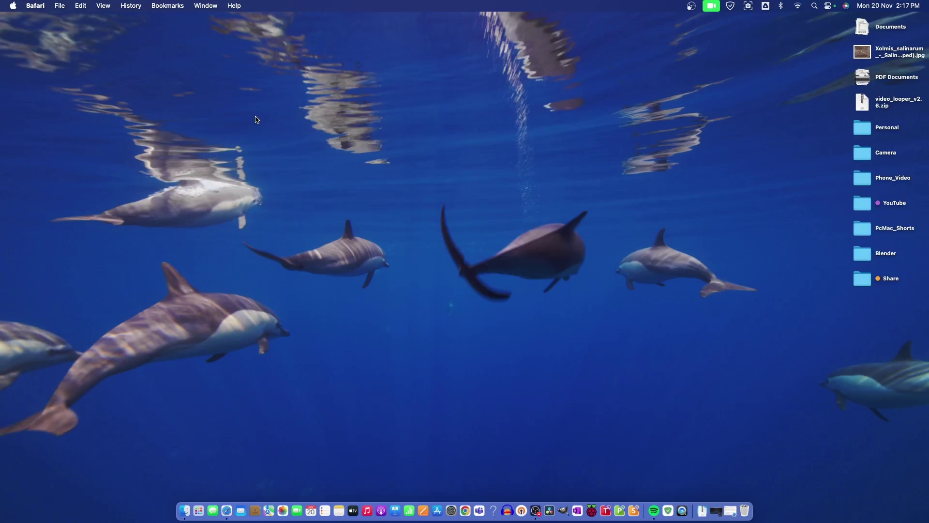
In Raspberry Pi Imager, choose the custom lineage-20.0 rpi4-atv zip as the OS image
left_click(591, 511)
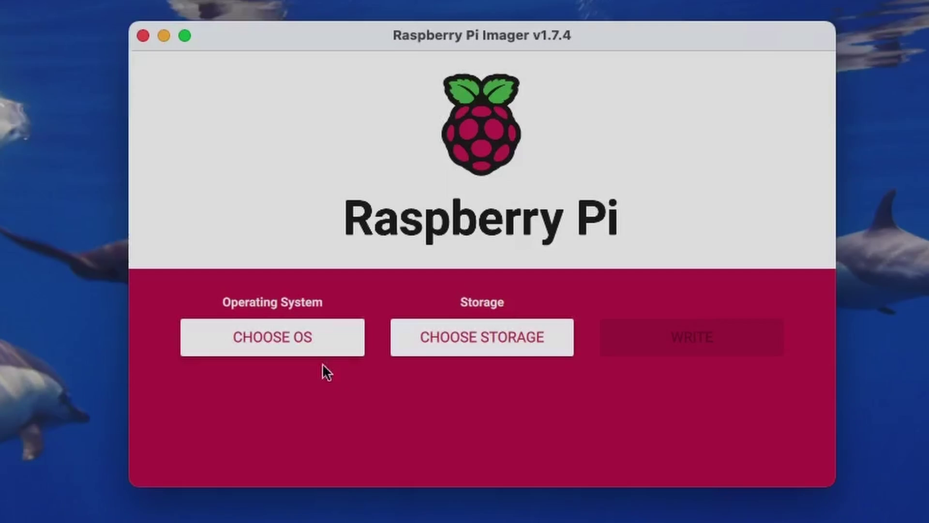
left_click(312, 351)
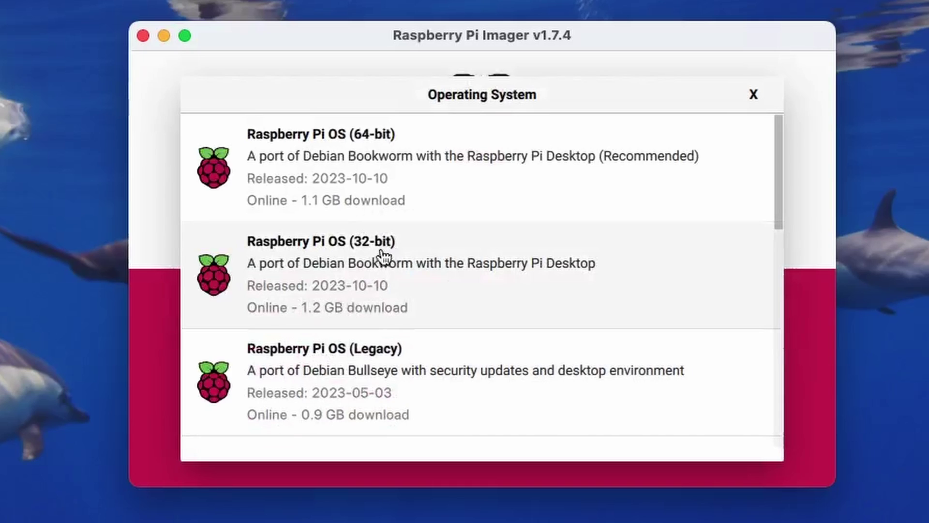
scroll(385, 256, "down", 10)
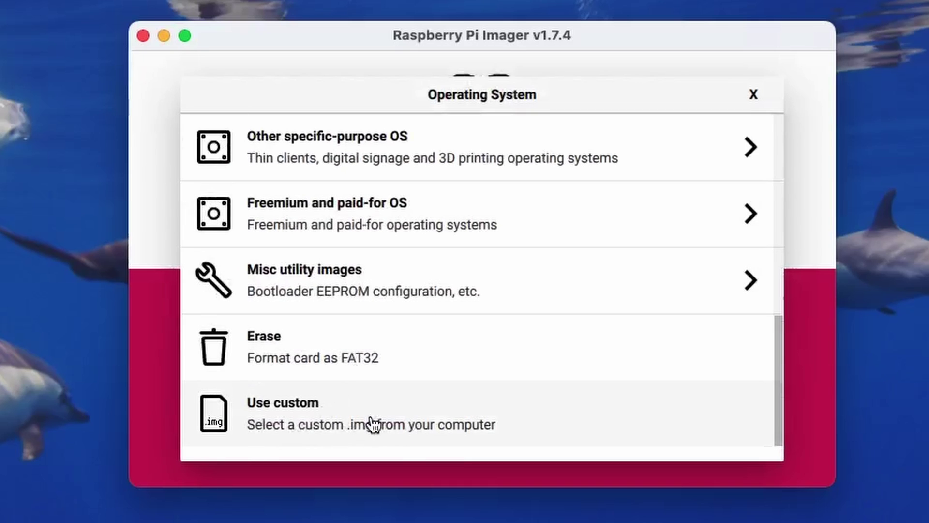
left_click(353, 408)
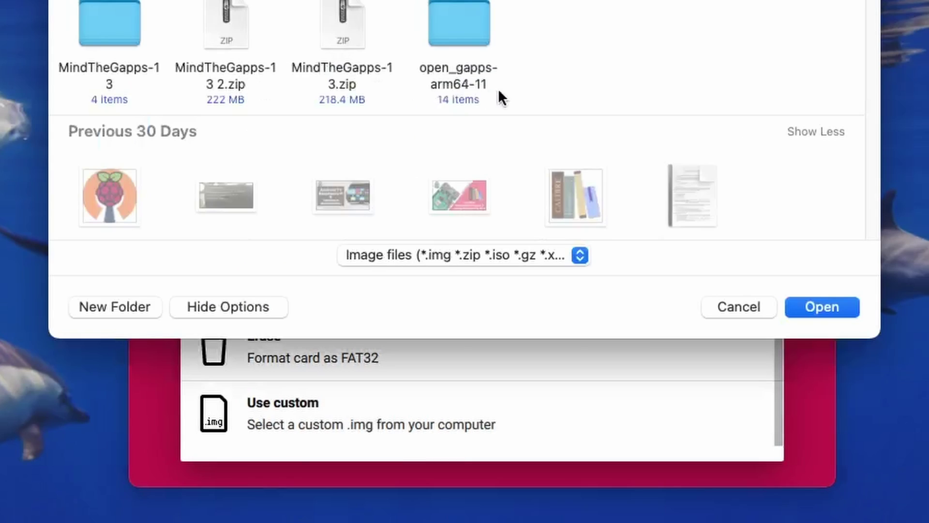
scroll(514, 100, "down", 1)
scroll(512, 97, "down", 5)
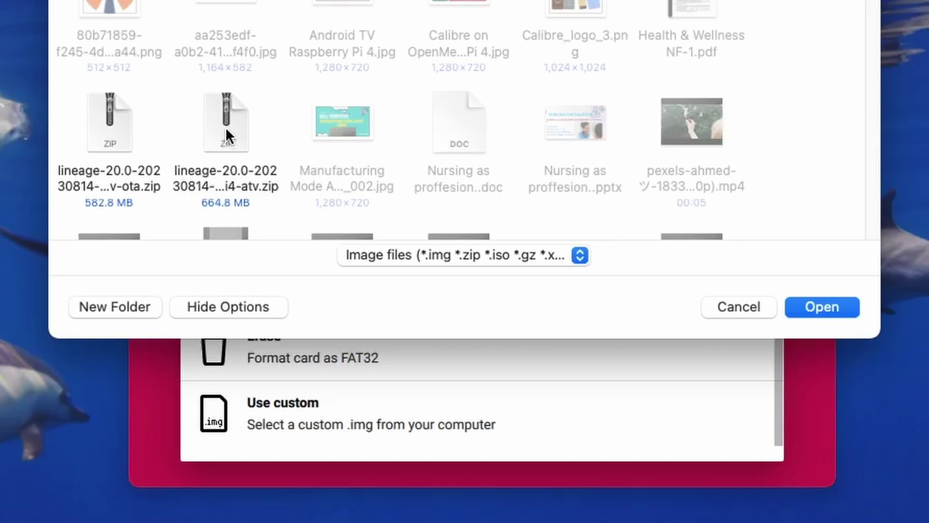
double_click(225, 127)
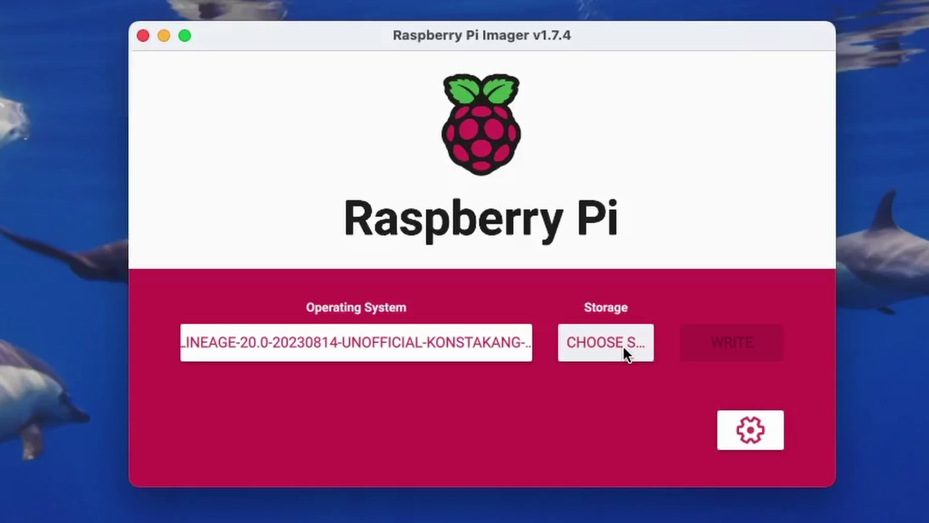
Write the image to the SanDisk Ultra Media card, confirm erasing, and dismiss the completion message
left_click(614, 355)
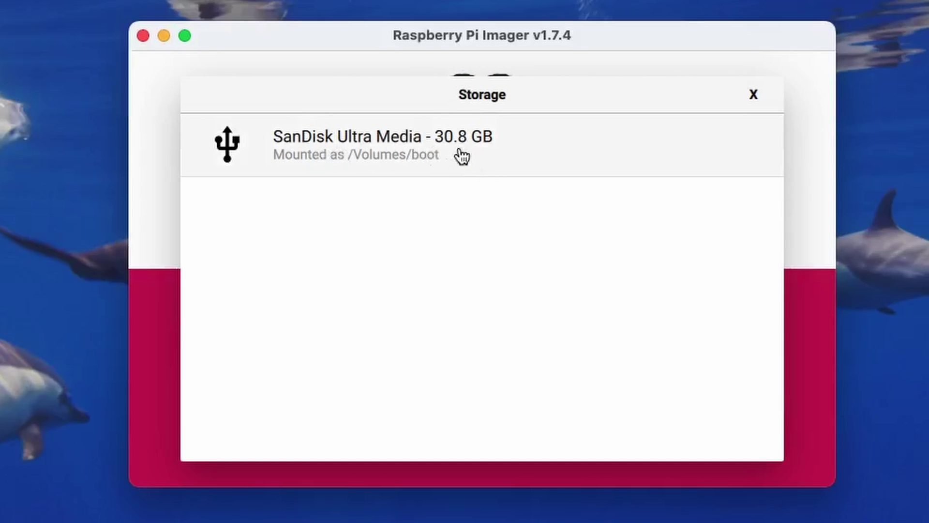
left_click(368, 164)
left_click(719, 341)
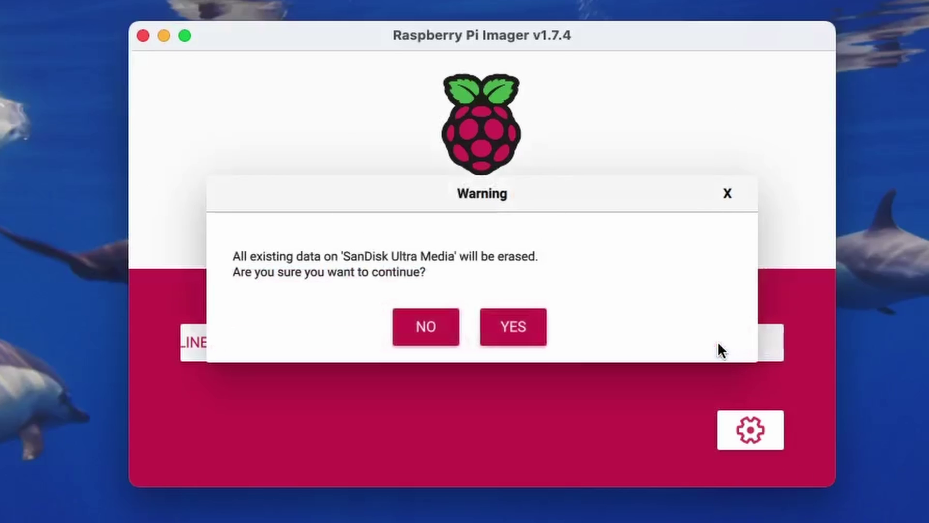
left_click(496, 323)
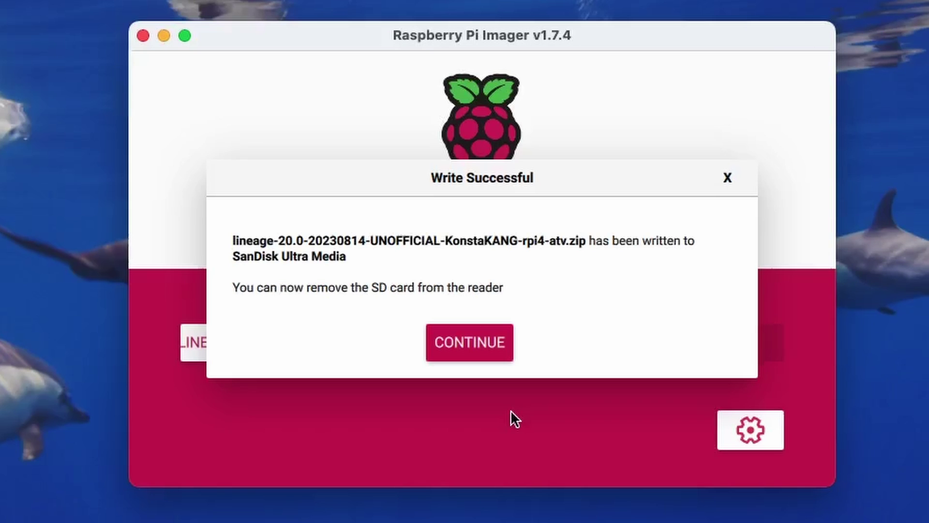
left_click(488, 354)
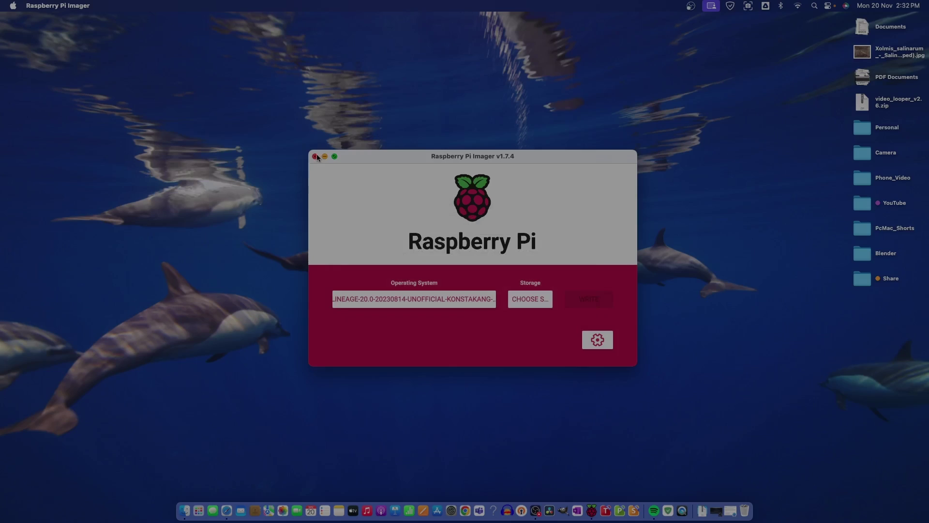
Quit the imager, open the boot volume in Finder, and select config.txt
left_click(315, 157)
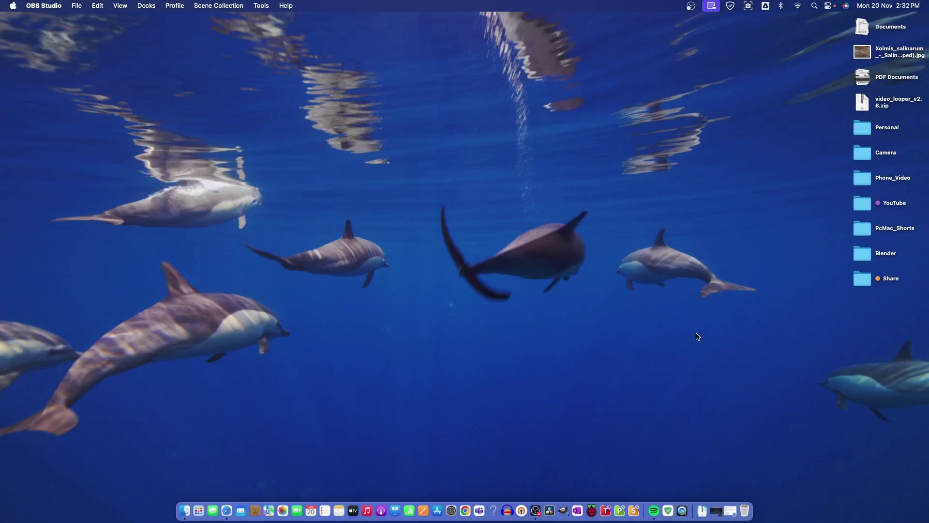
double_click(862, 252)
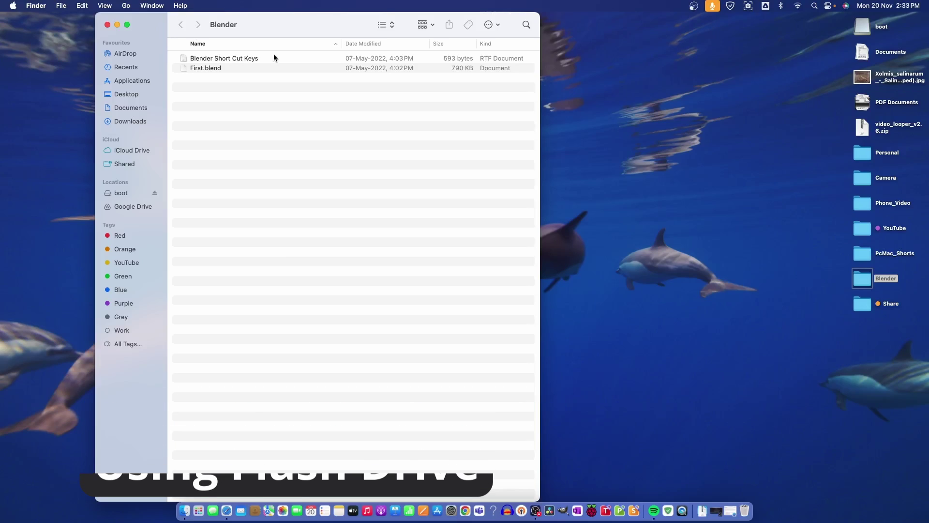
left_click(121, 193)
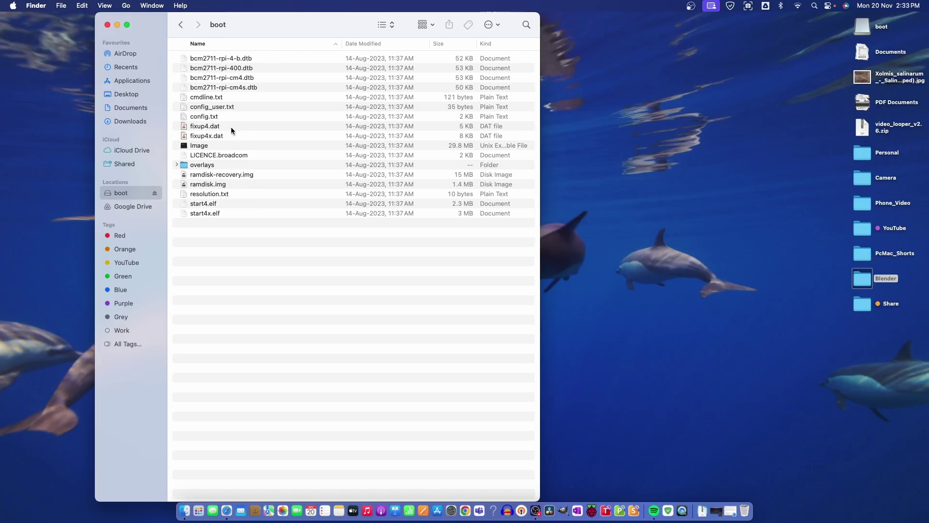
left_click(211, 116)
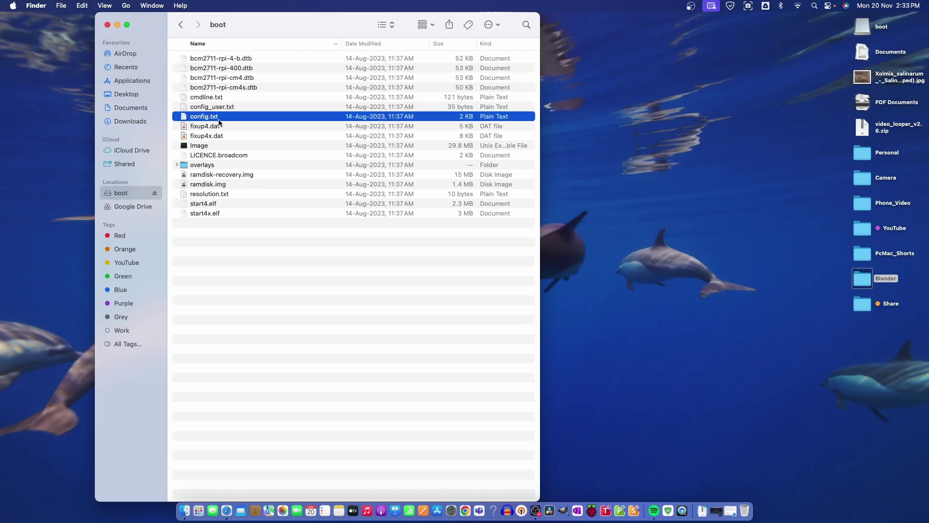
In config.txt, comment out dtoverlay=android-sdcard, uncomment dtoverlay=android-usb, and save
double_click(213, 120)
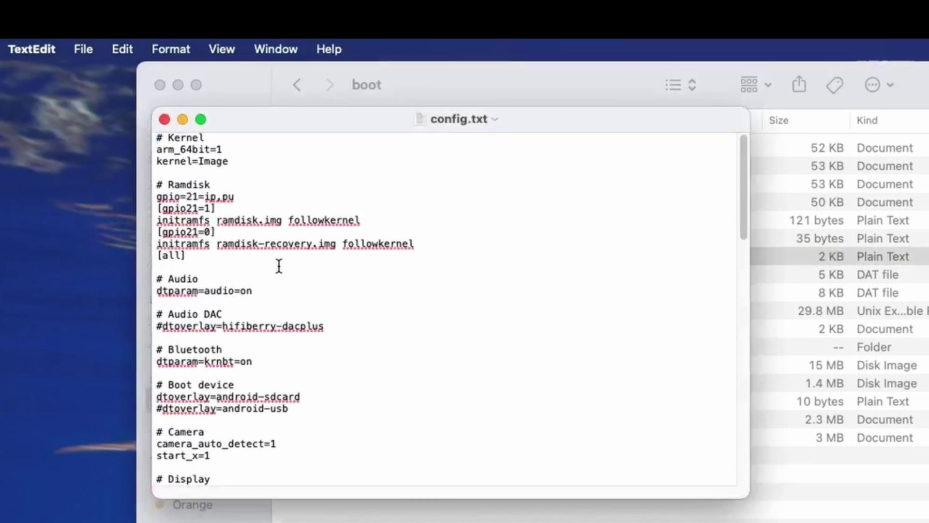
key("Down")
key("Down")
key("Down")
key("Down")
key("Down")
key("Down")
key("Down")
key("Down")
key("Down")
key("Down")
key("Down")
key("Down")
key("Down")
key("Down")
key("Down")
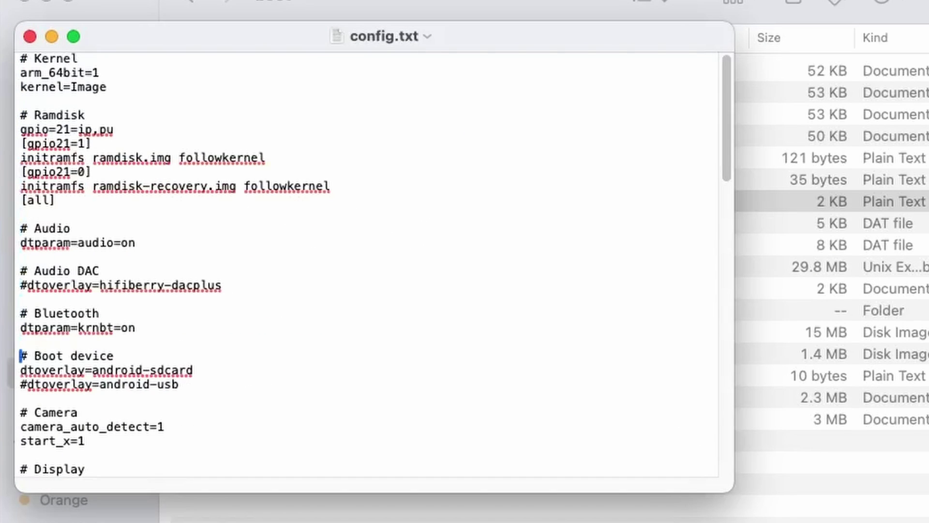
key("Down")
type("#")
key("Down")
key("BackSpace")
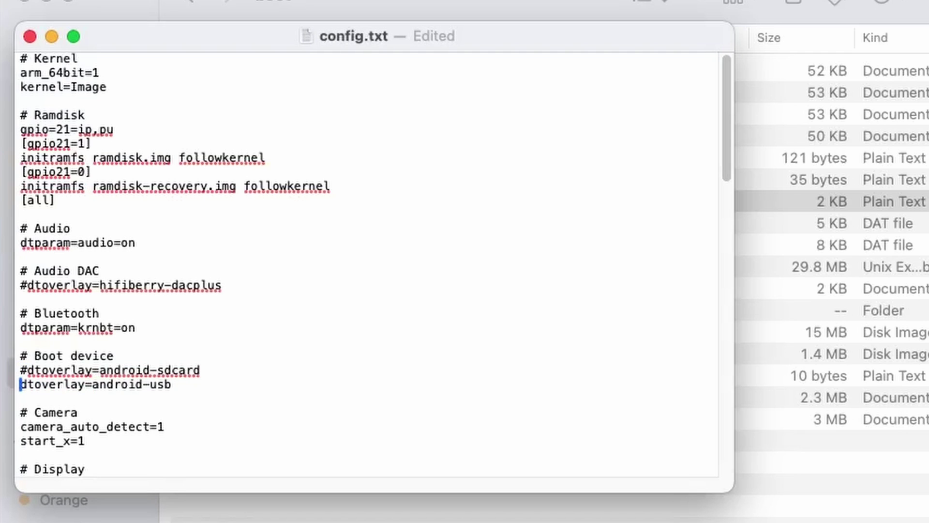
key("super+s")
Close config.txt in TextEdit and eject the boot volume from Finder
left_click(112, 44)
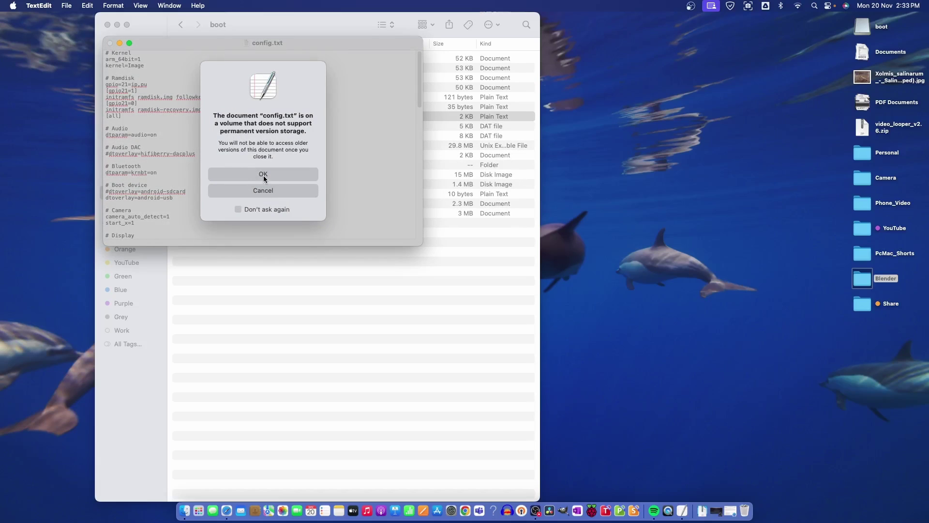
left_click(263, 175)
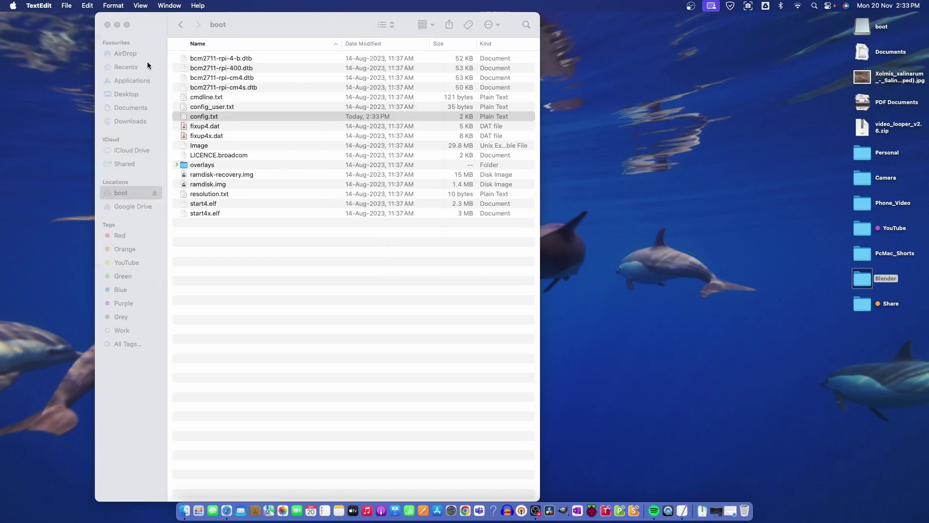
left_click(153, 192)
left_click(158, 195)
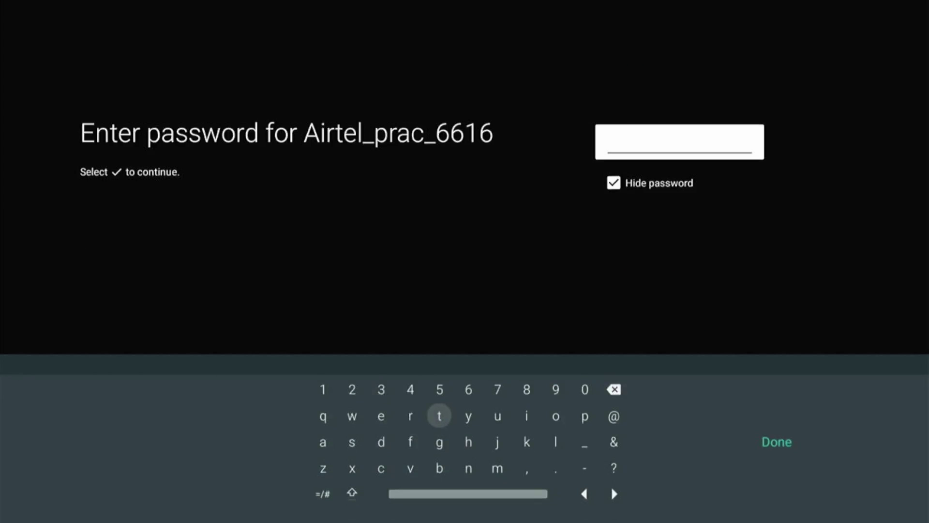
Back out of the Wi-Fi password prompt and move down the network list toward Skip
key("Escape")
key("Escape")
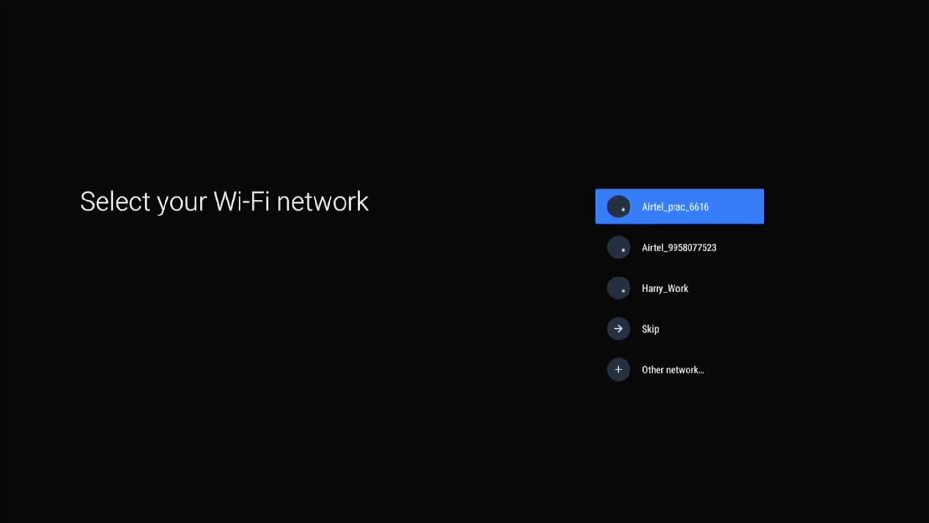
key("Down")
key("Down")
key("Down")
key("Down")
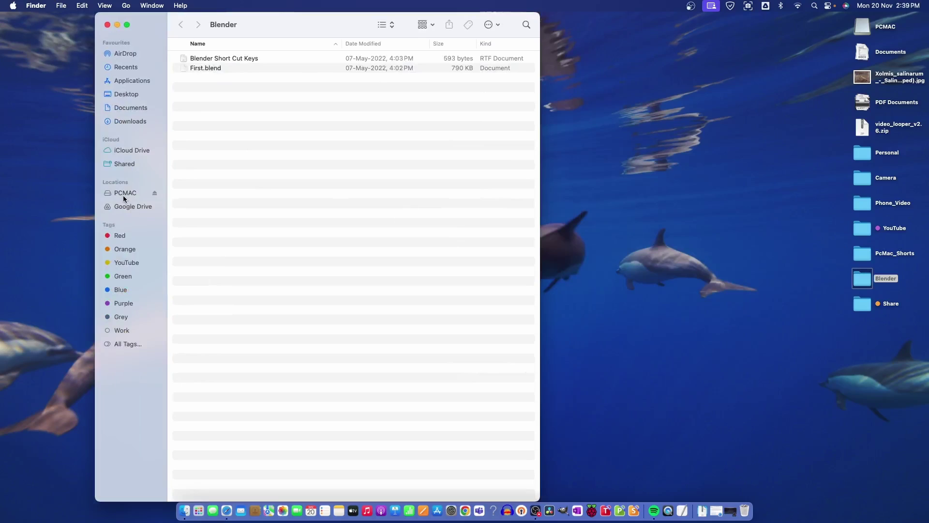
Copy the lineage-20.0 OTA zip from Downloads and paste it onto the PCMAC drive
left_click(124, 194)
left_click(232, 69)
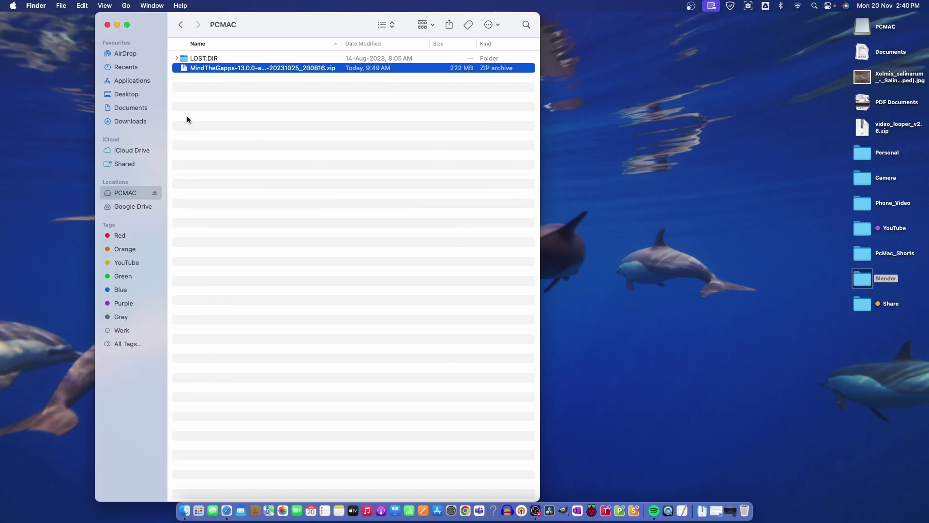
left_click(136, 121)
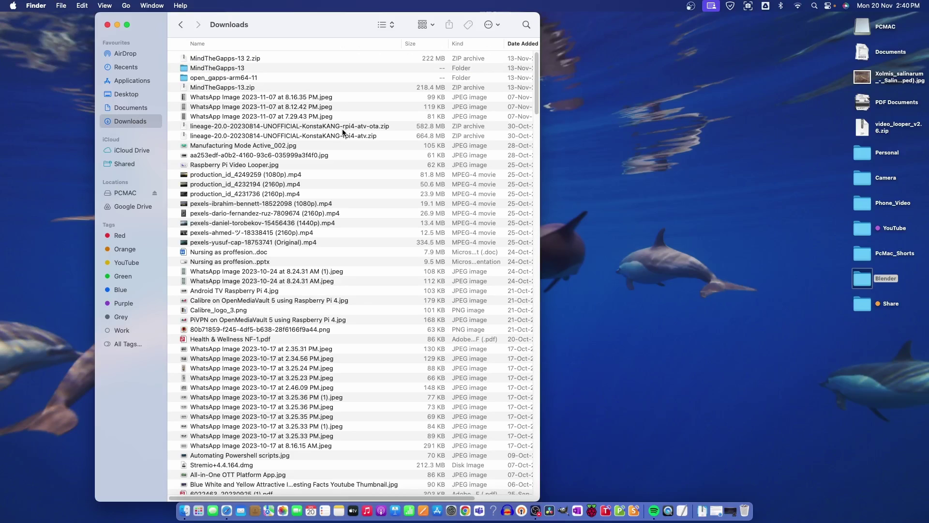
left_click(334, 127)
key("super+c")
left_click(125, 192)
right_click(237, 130)
left_click(257, 144)
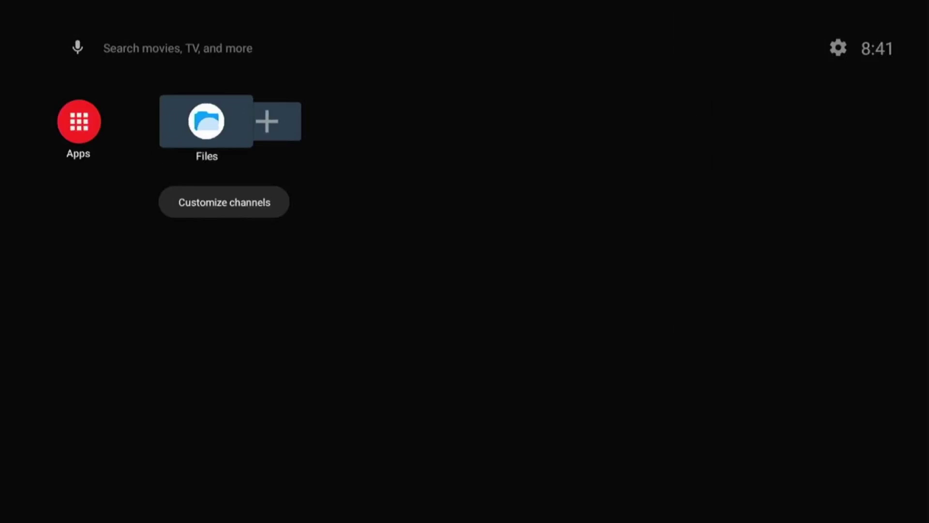
key("Return")
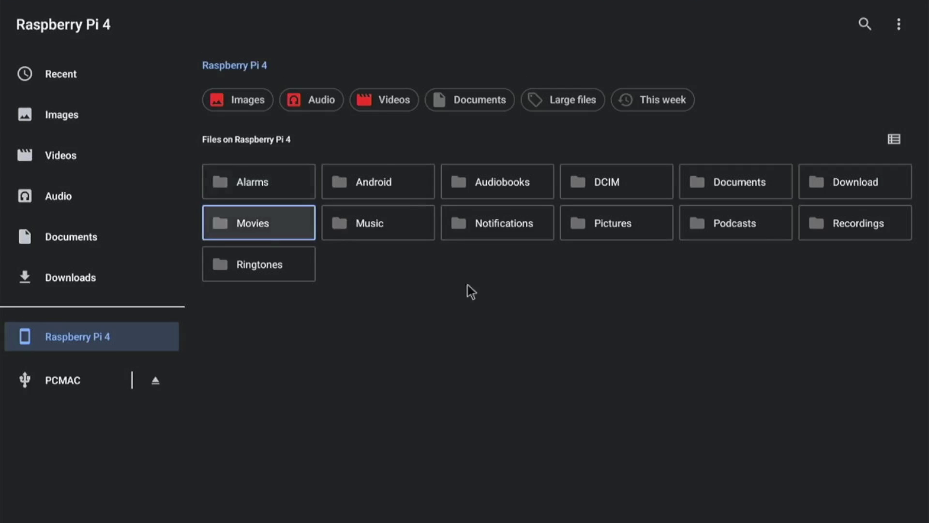
Add Files to favorites, then drag the lineage-20.0 and MindTheGapps zips from PCMAC to Raspberry Pi 4 storage
left_click(54, 394)
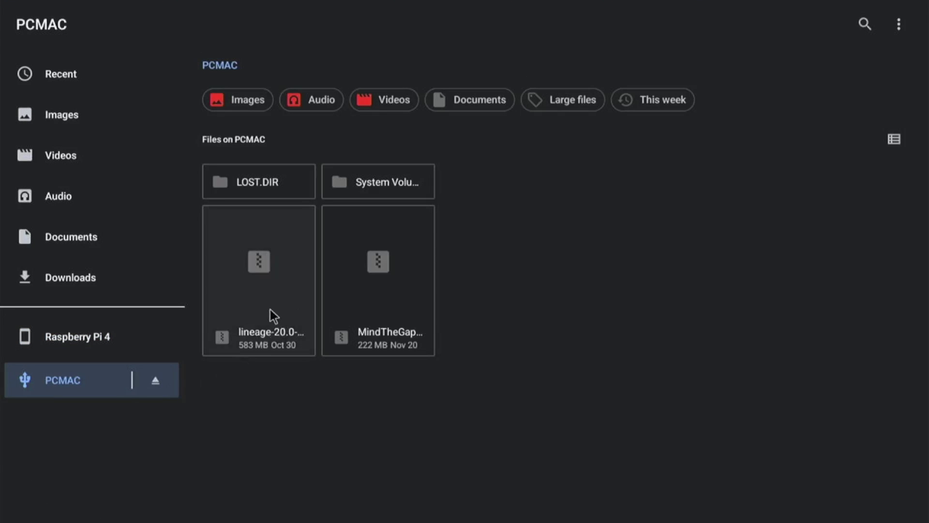
left_click_drag(270, 309, 155, 339)
left_click_drag(381, 308, 145, 348)
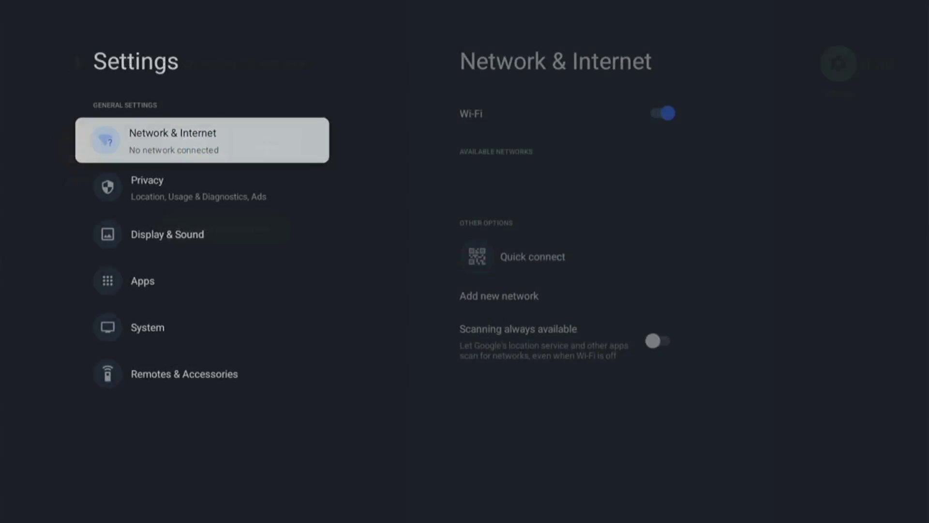
Turn on Advanced reboot under Settings > System > Buttons
key("Down")
key("Down")
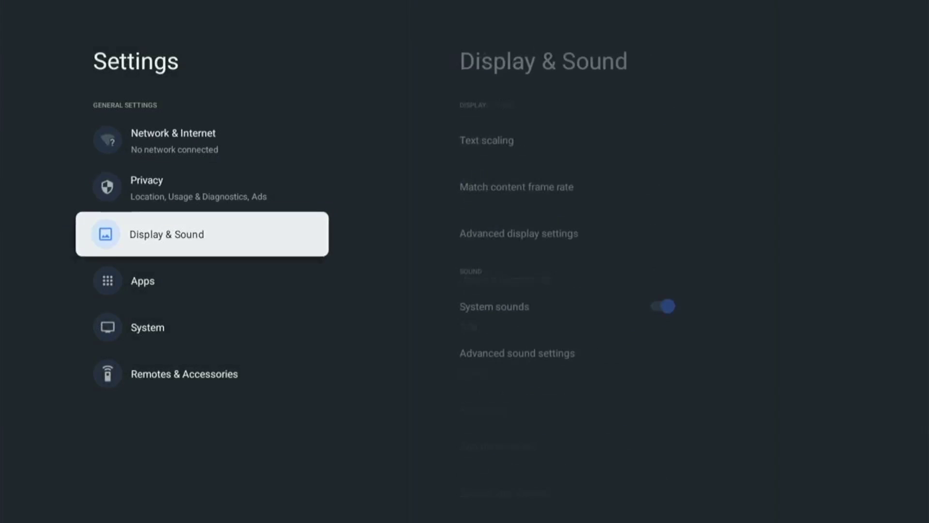
key("Down")
key("Down")
key("Return")
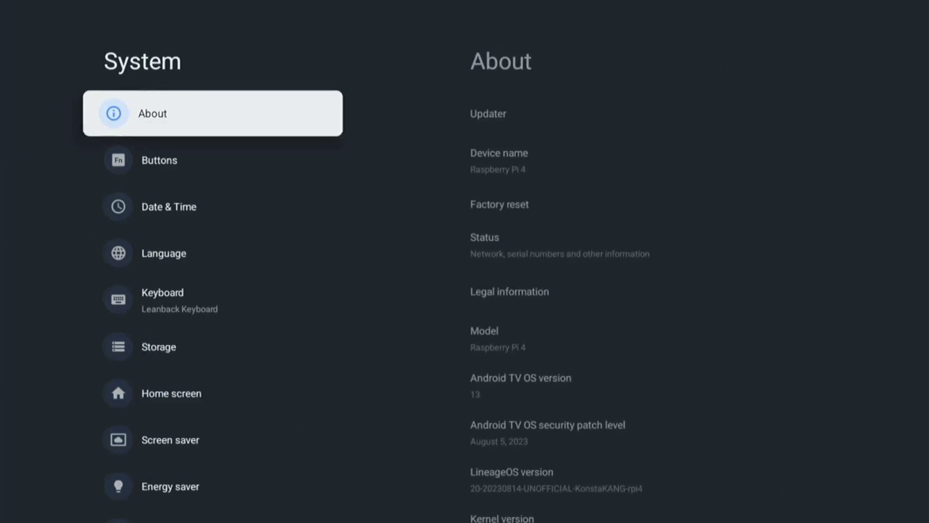
key("Down")
key("Return")
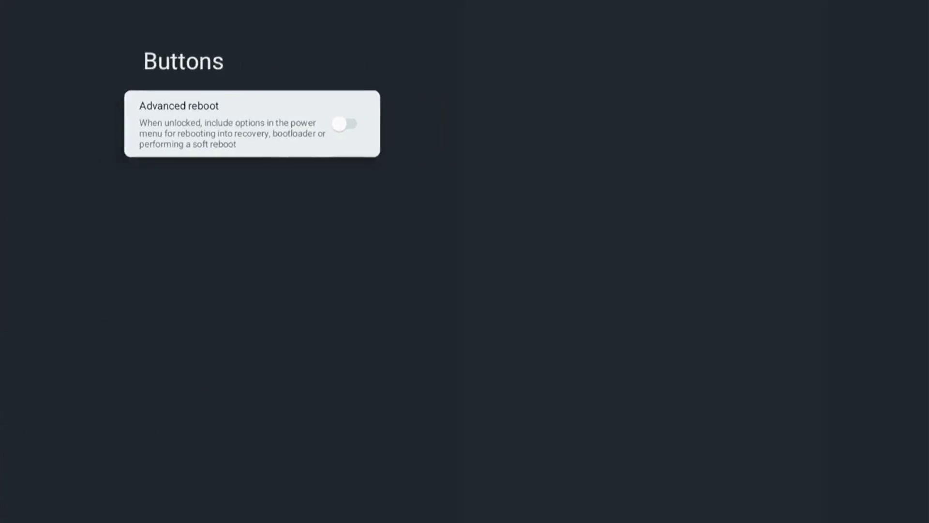
key("Return")
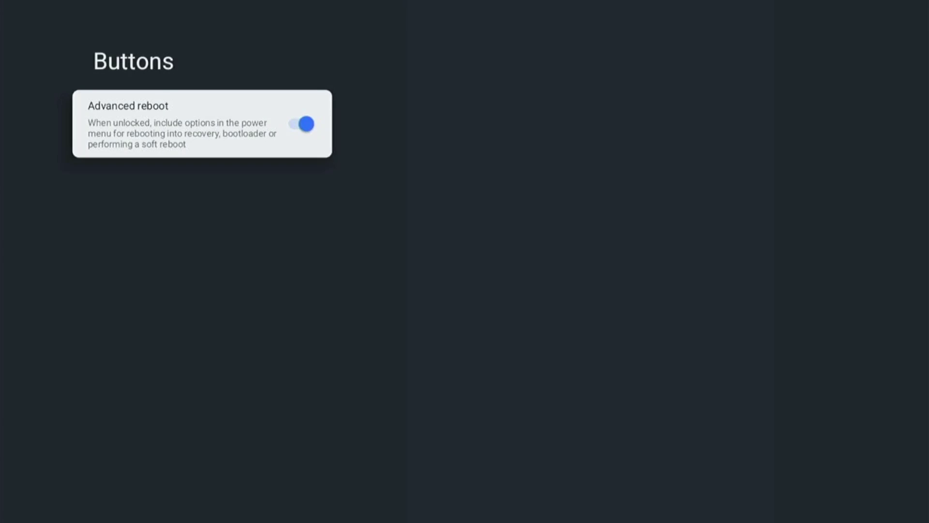
key("Escape")
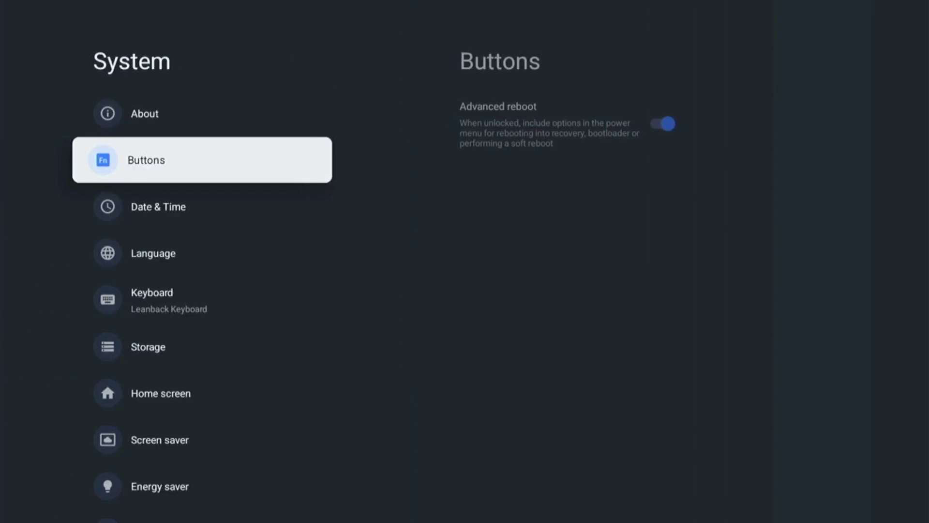
Restart the device with Recovery chosen as the restart target
key("Down")
key("Down")
key("Down")
key("Down")
key("Down")
key("Down")
key("Down")
key("Down")
key("Down")
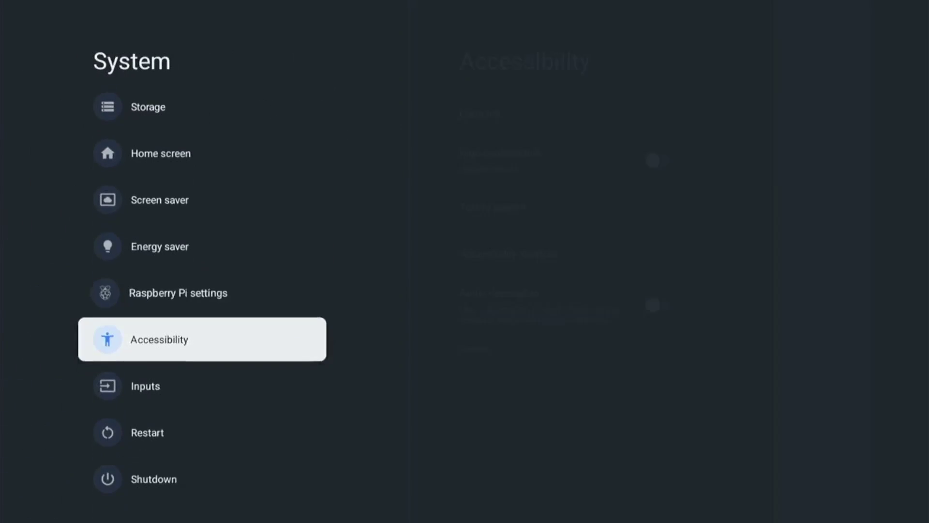
key("Down")
key("Down")
key("Return")
key("Up")
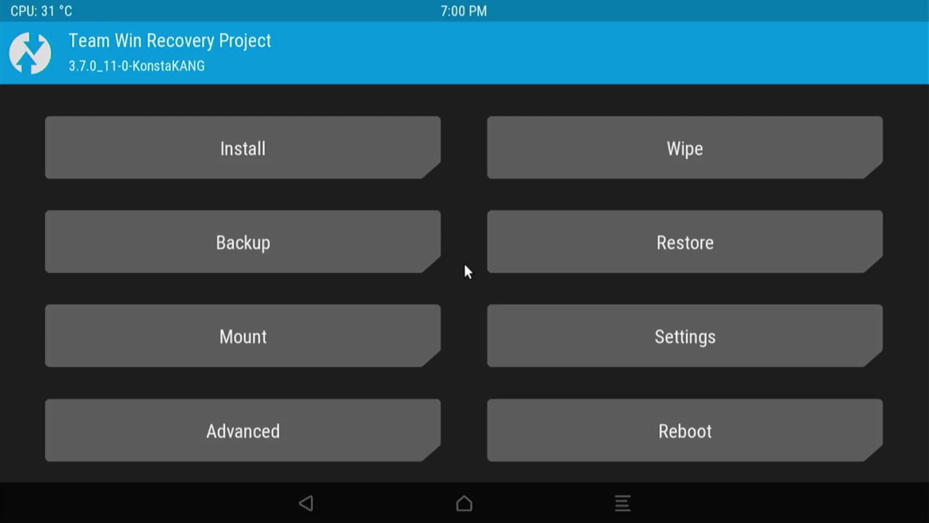
In TWRP Install, select the lineage-20.0 OTA zip from /sdcard and swipe to flash it
left_click(221, 137)
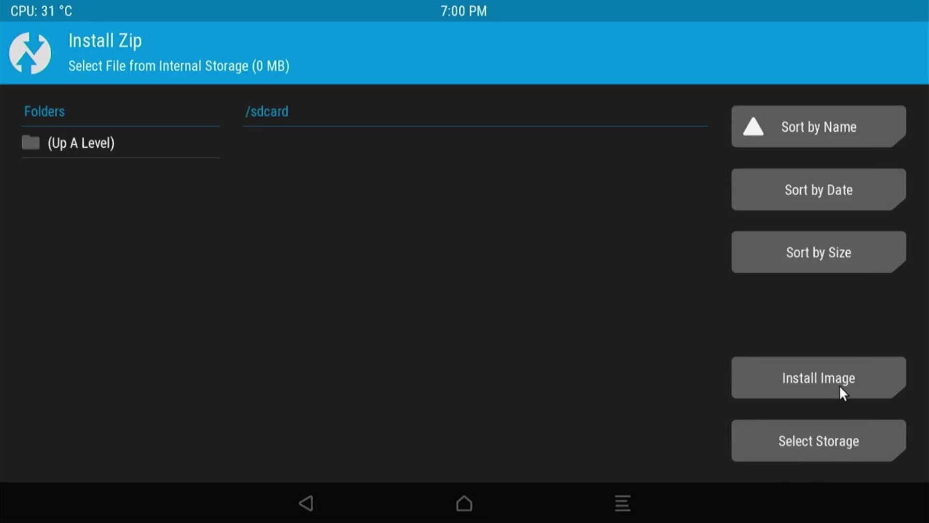
left_click(807, 385)
left_click(789, 387)
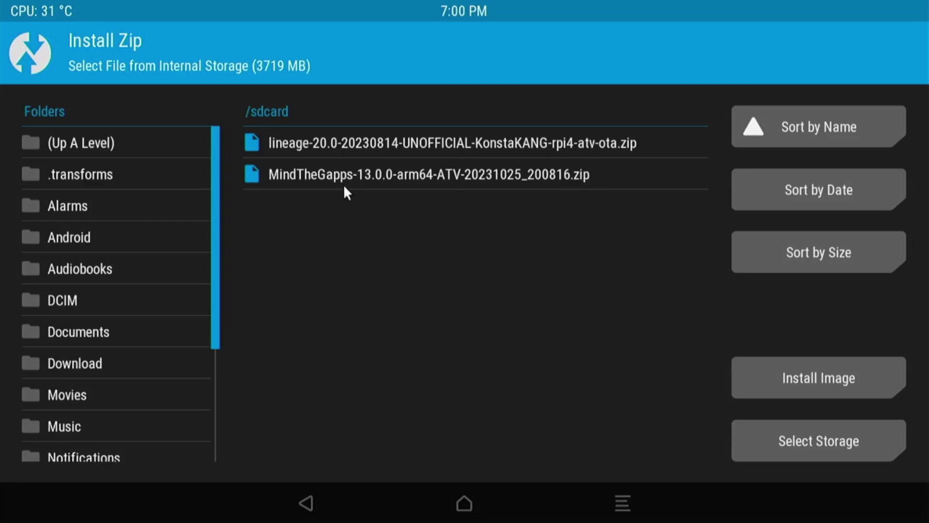
left_click(345, 143)
left_click_drag(532, 426, 750, 431)
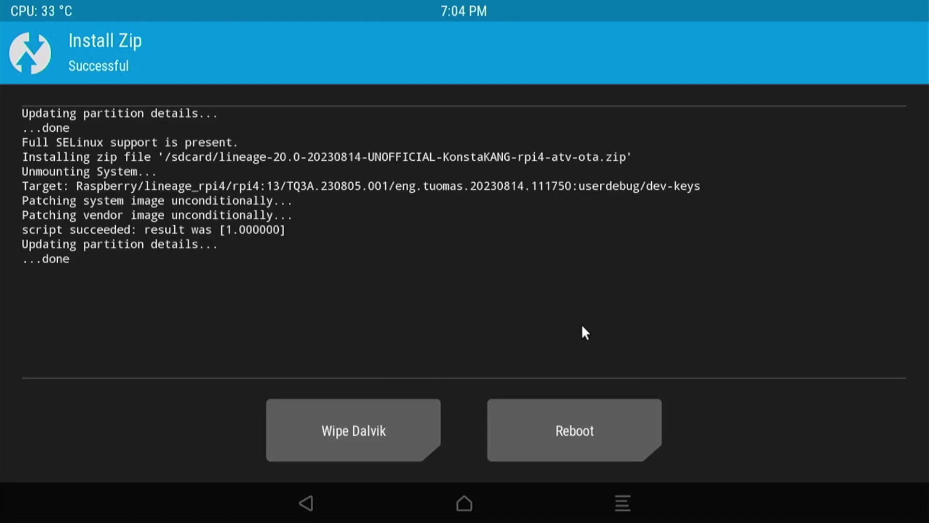
Reboot from TWRP, then in Settings > System choose Restart and select Recovery
left_click(586, 420)
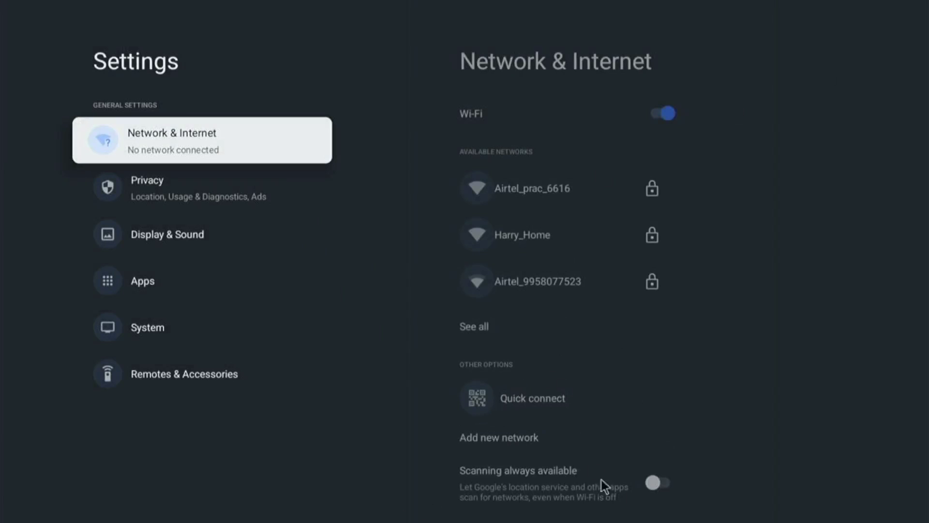
key("Down")
key("Down")
key("Down")
key("Down")
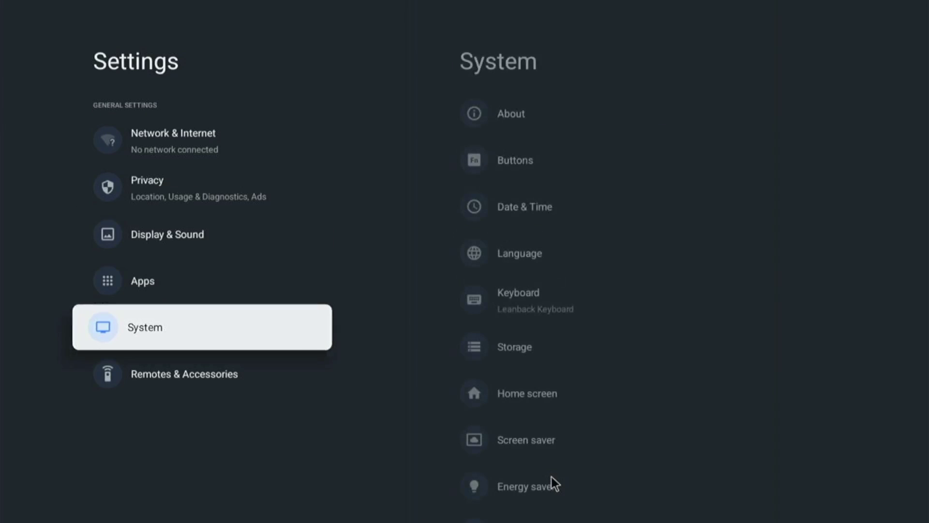
key("Right")
key("Down")
key("Down")
key("Down")
key("Down")
key("Down")
key("Down")
key("Down")
key("Down")
key("Down")
key("Down")
key("Down")
key("Down")
key("Down")
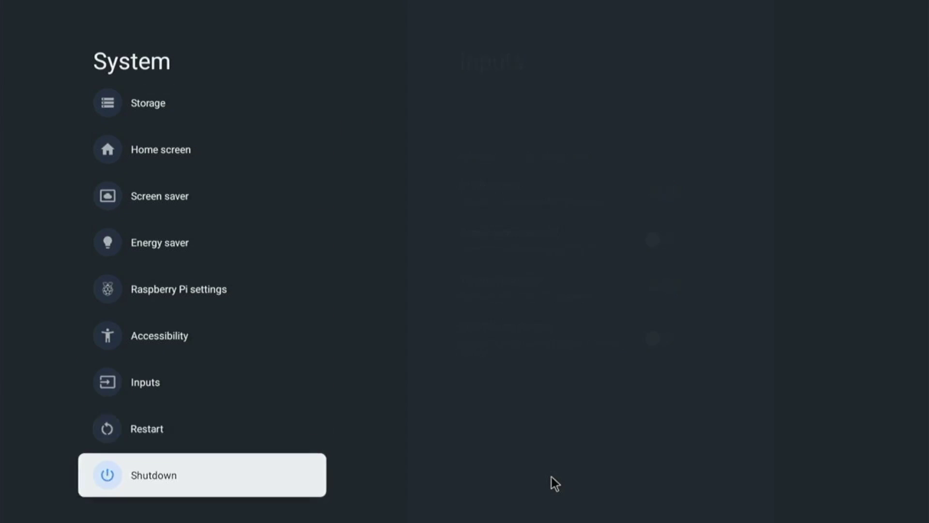
key("Up")
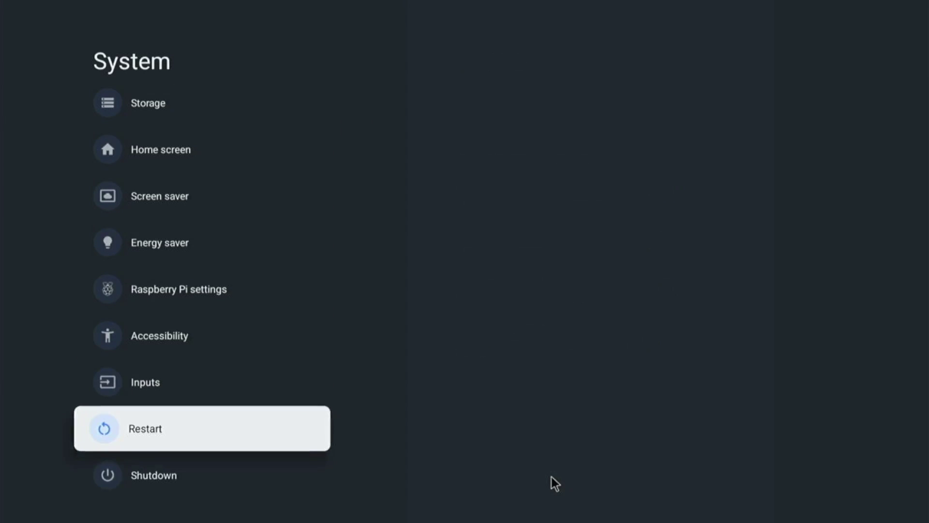
key("Return")
key("Up")
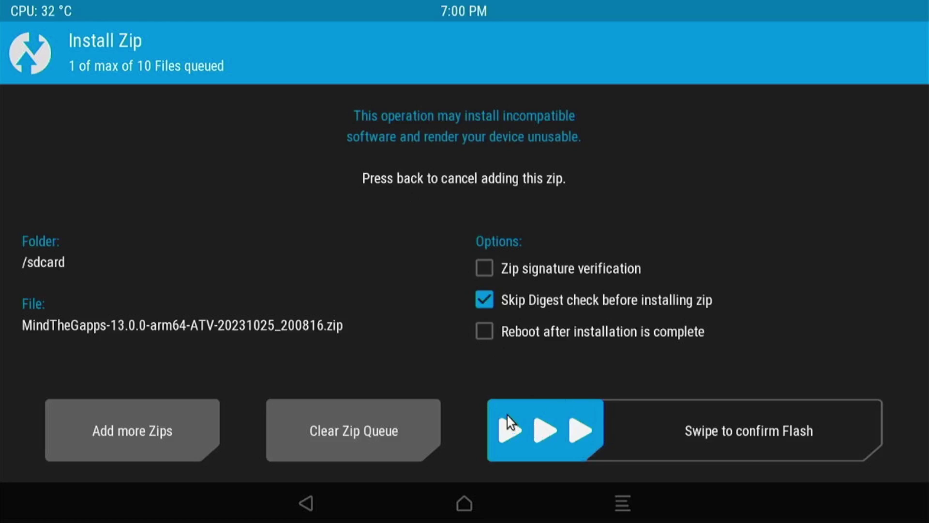
Flash the MindTheGapps-13.0.0-arm64-ATV zip in TWRP and bring up the reboot choices
left_click_drag(509, 426, 871, 434)
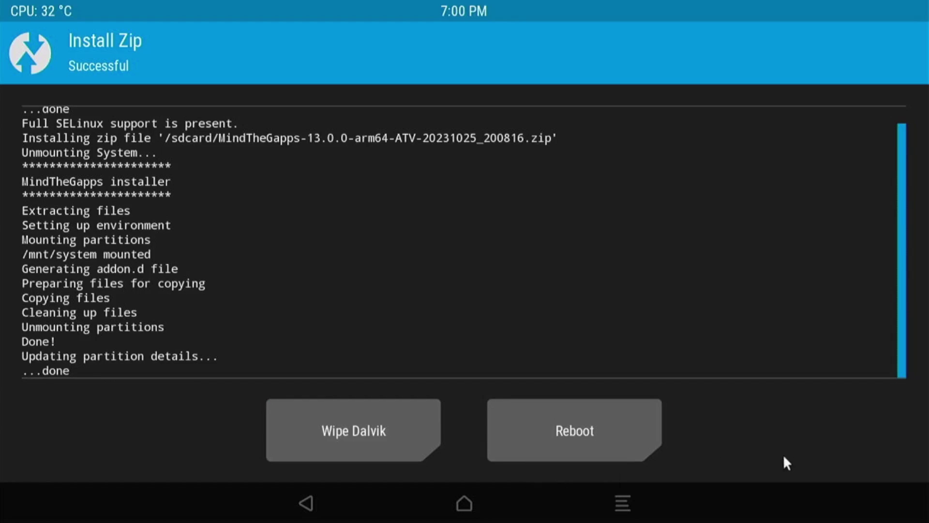
left_click(572, 411)
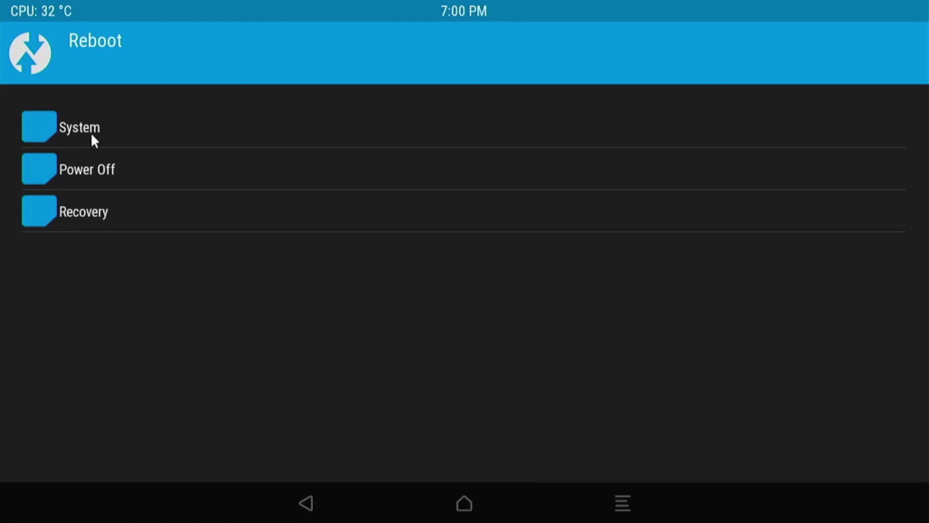
Reboot from recovery into the Android TV system, which now includes Google Play
left_click(72, 133)
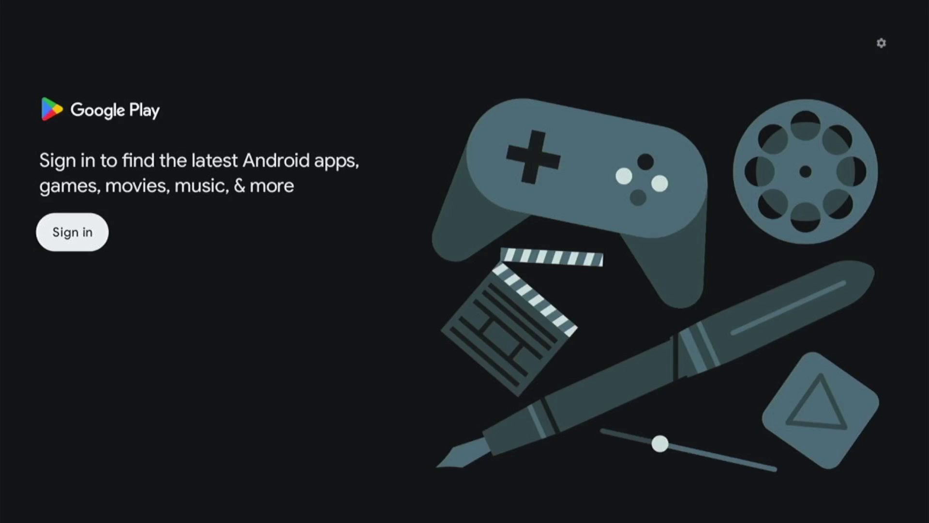
Launch Google Play, connect to Wi-Fi, and enter the Google account e-mail to sign in
key("Return")
key("Down")
key("Down")
key("Down")
key("Return")
key("Return")
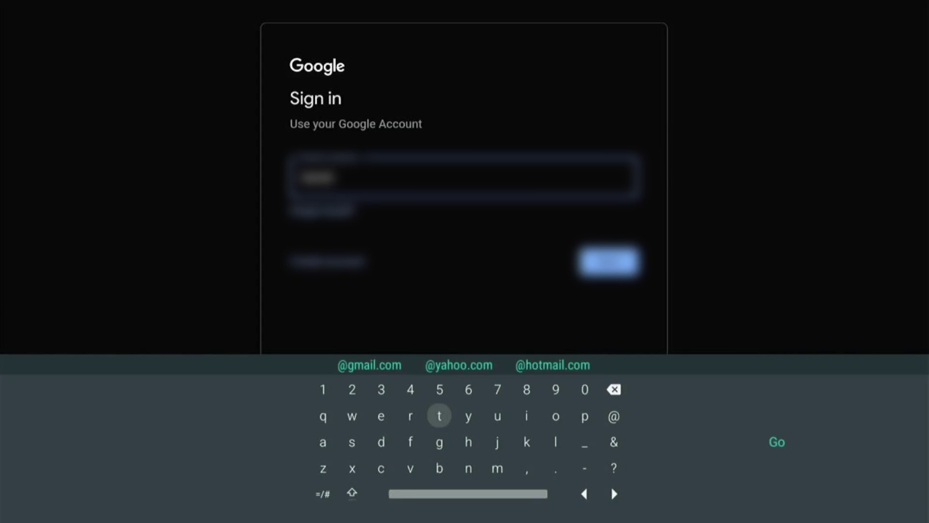
type("harry.work")
key("Escape")
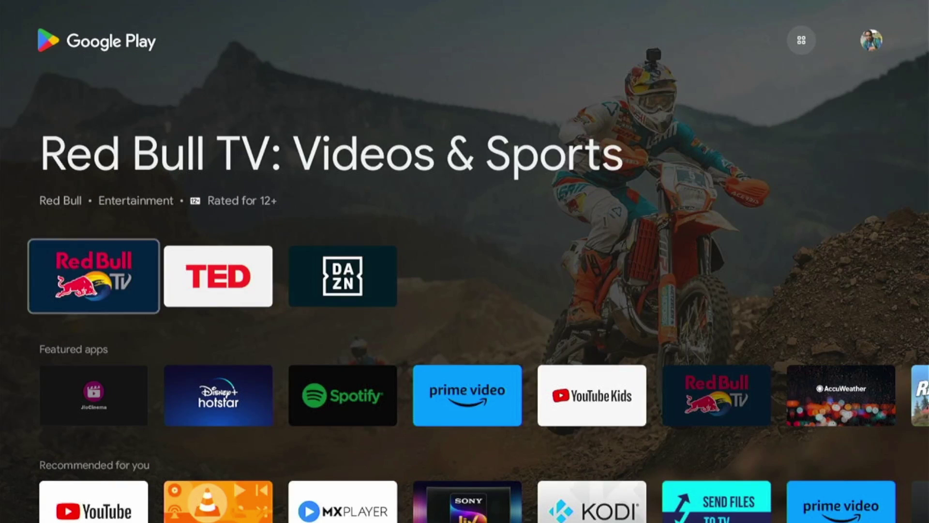
Pick YouTube from Recommended for you and install it from Google Play
key("Down")
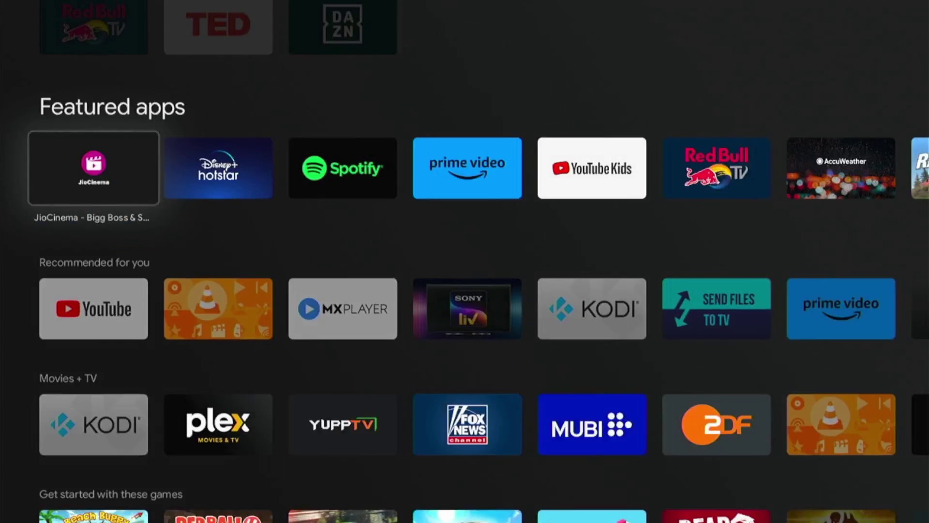
key("Down")
key("Return")
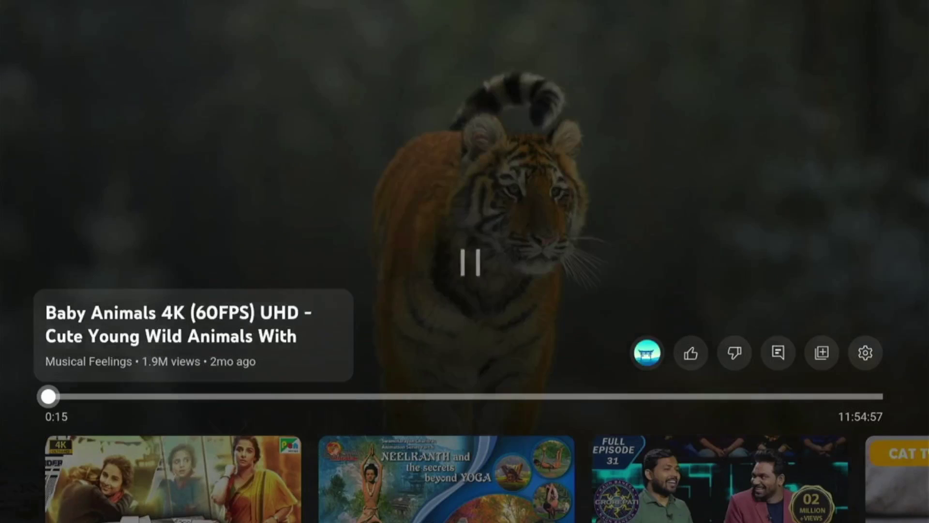
Change YouTube playback quality from Auto 1080p60 to 480p and close the settings panel
key("Right")
key("Right")
key("Right")
key("Right")
key("Right")
key("Right")
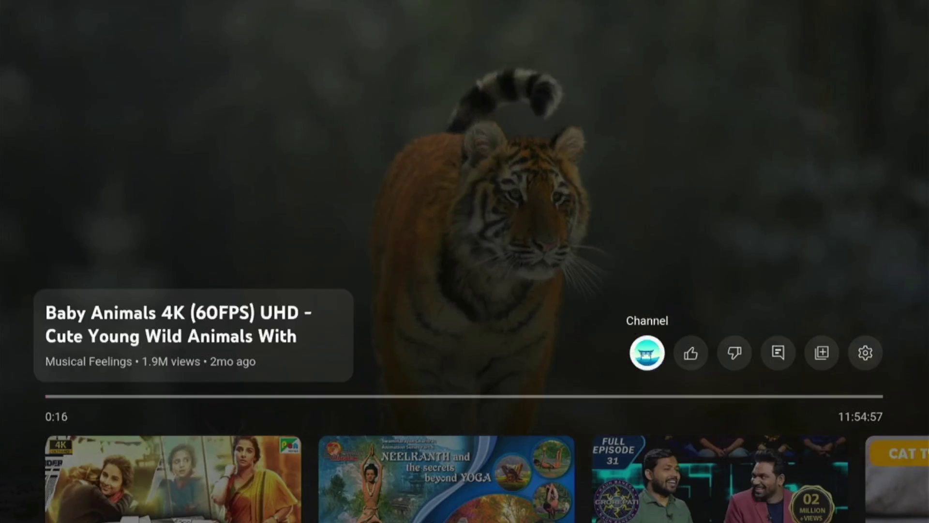
key("Return")
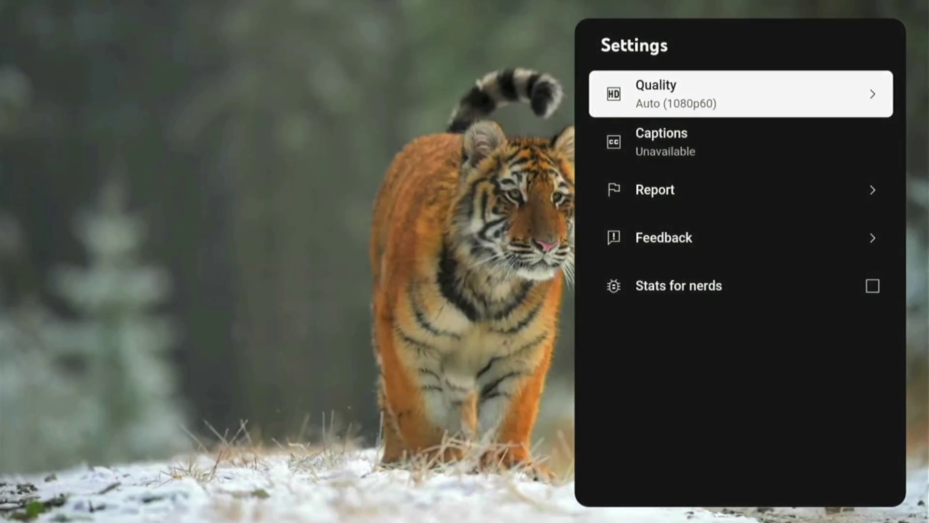
key("Return")
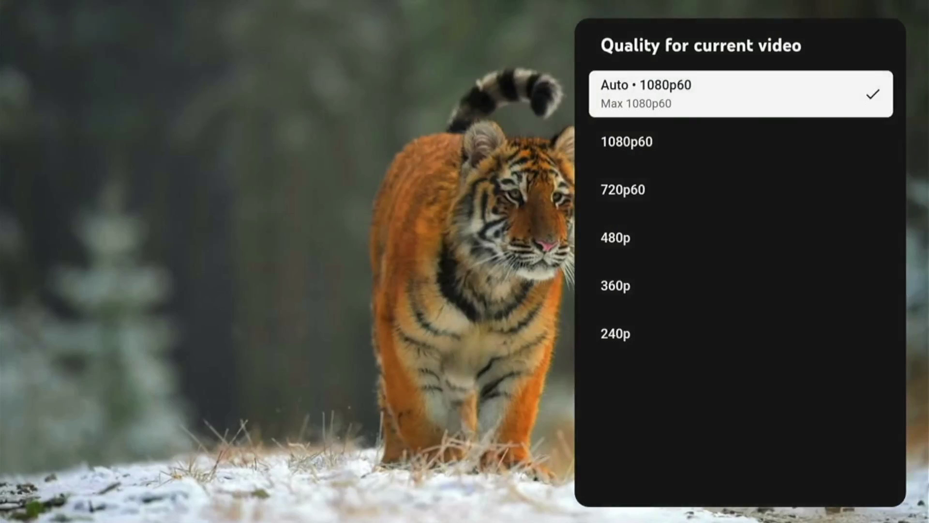
key("Down")
key("Down")
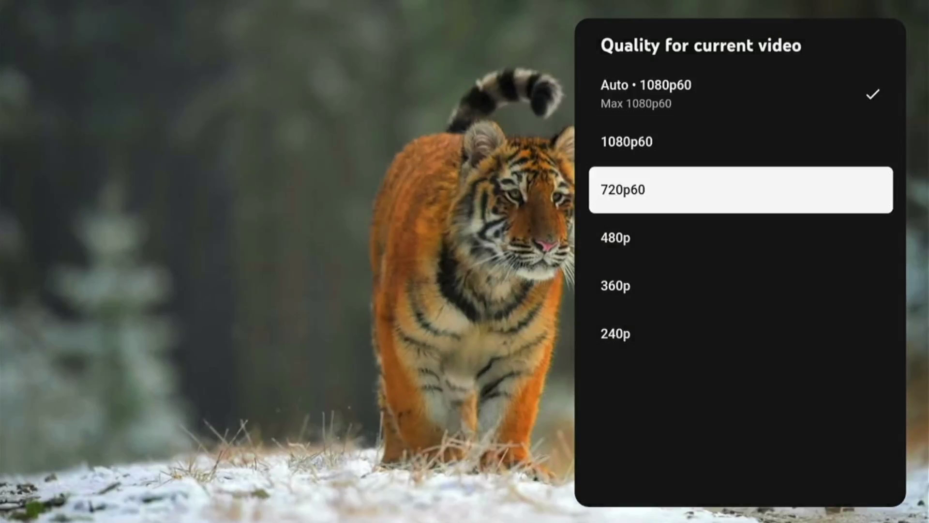
key("Down")
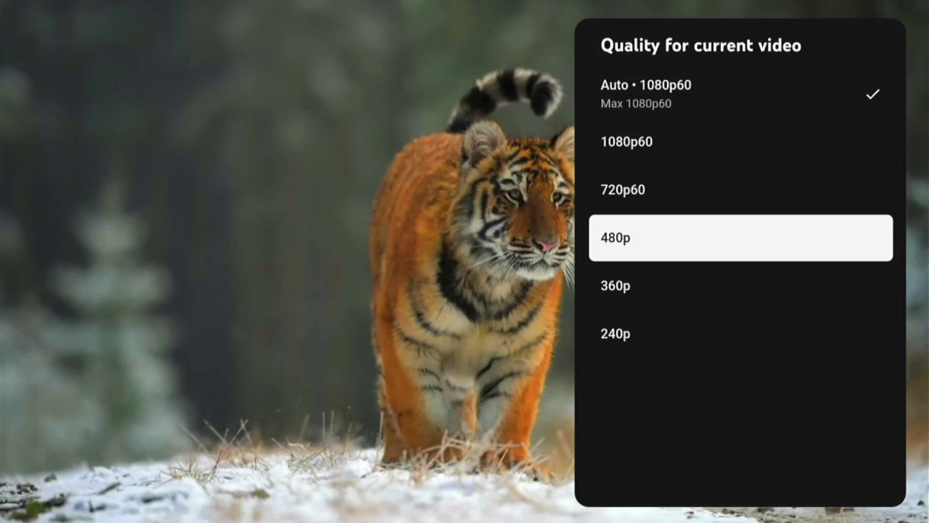
key("Return")
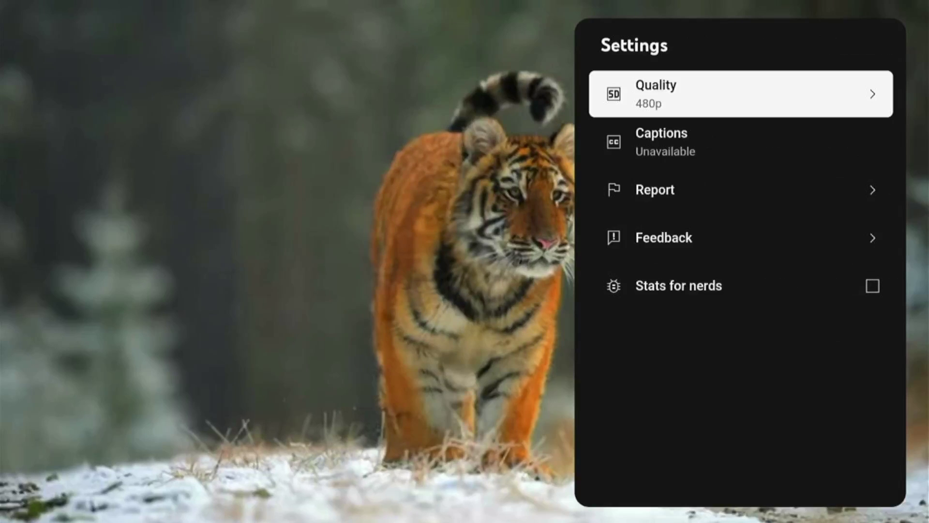
key("Escape")
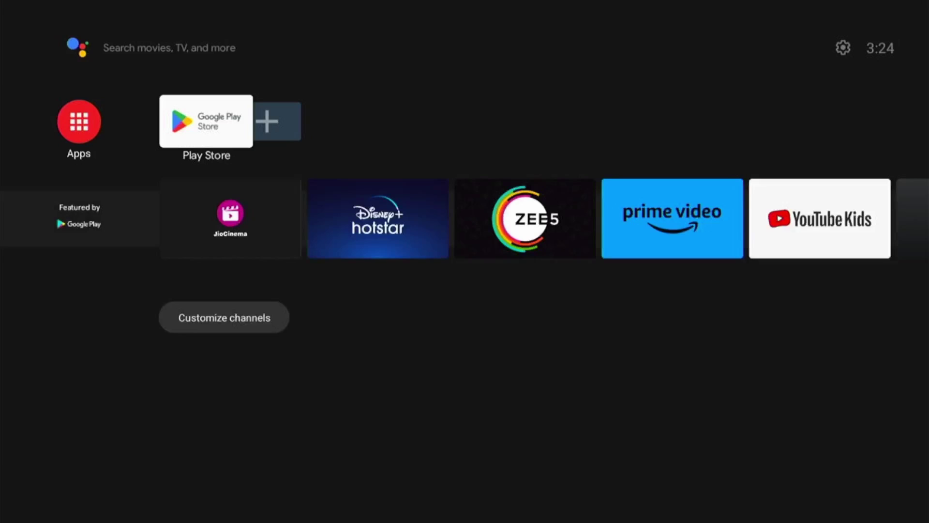
On the home screen, move focus up to the top bar and toward the Settings gear
key("Up")
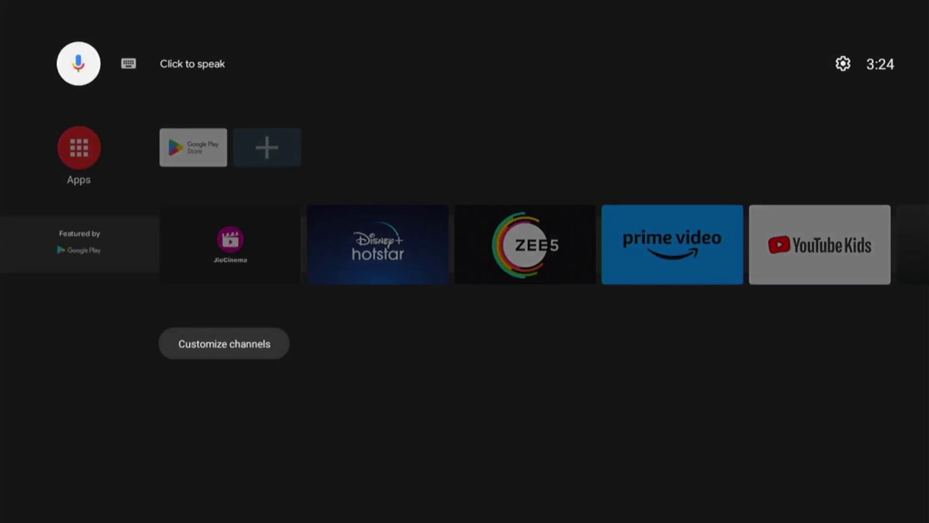
key("Right")
key("Right")
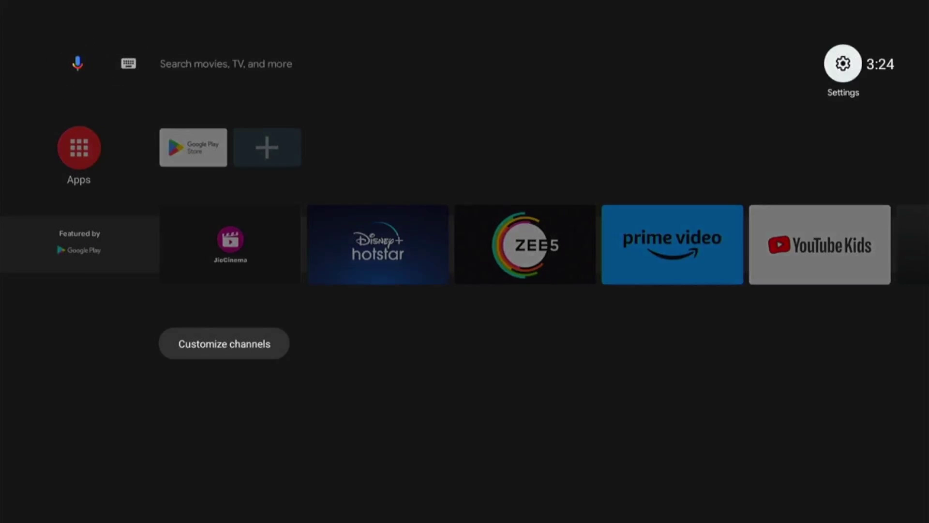
Go to Settings > System > Raspberry Pi settings
key("Return")
key("Down")
key("Down")
key("Down")
key("Down")
key("Down")
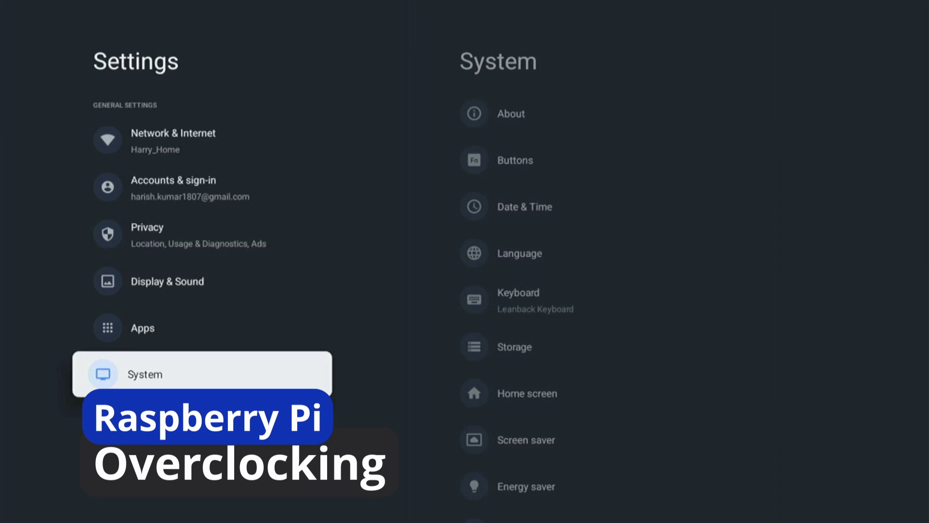
key("Return")
key("Down")
key("Down")
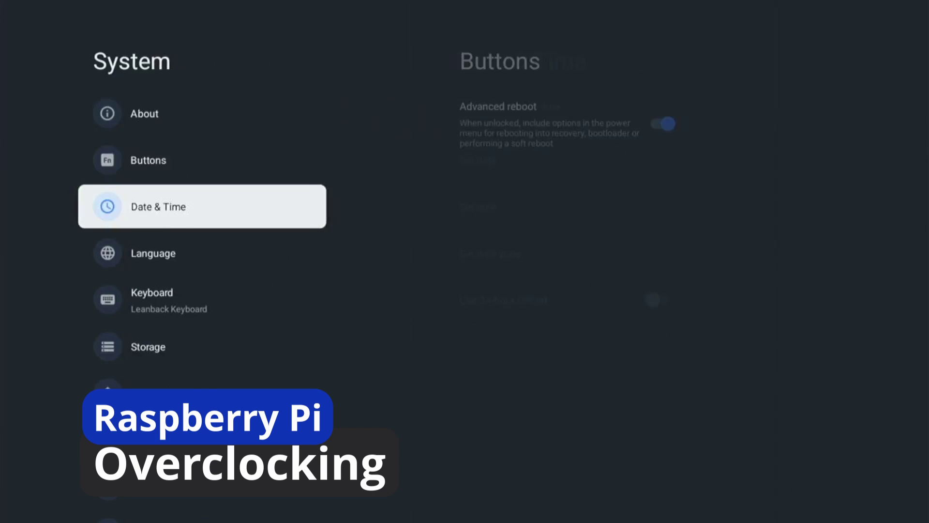
key("Down")
key("Down")
key("Down")
key("Down")
key("Down")
key("Down")
key("Down")
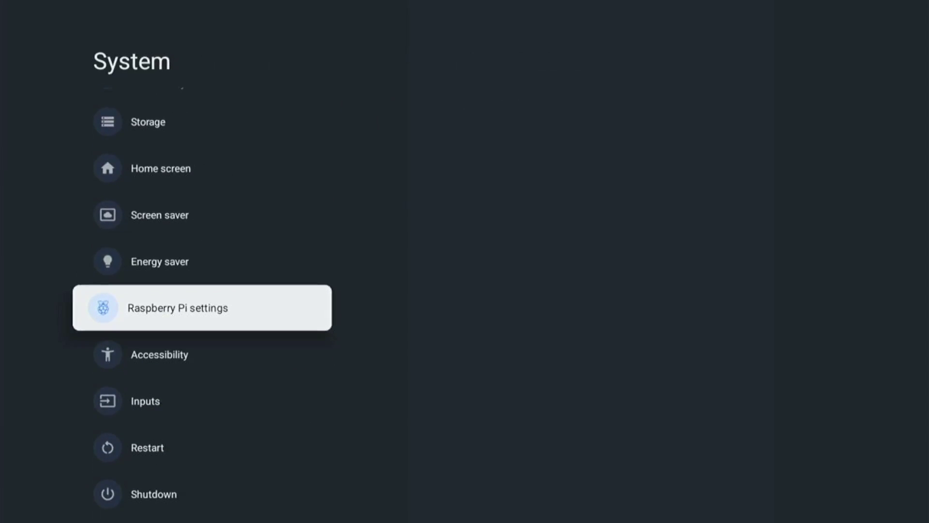
key("Return")
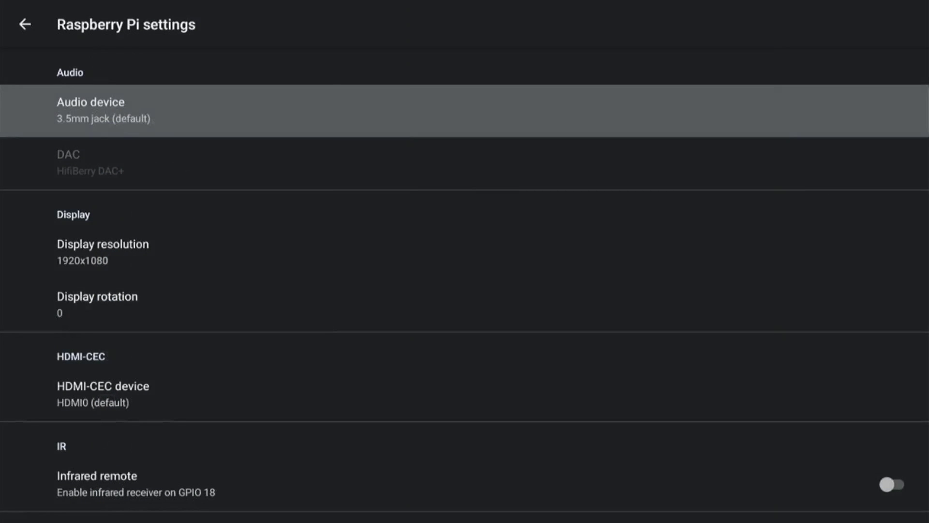
Set Maximum CPU frequency to 2000 MHz
key("Down")
key("Down")
key("Down")
key("Down")
key("Down")
key("Down")
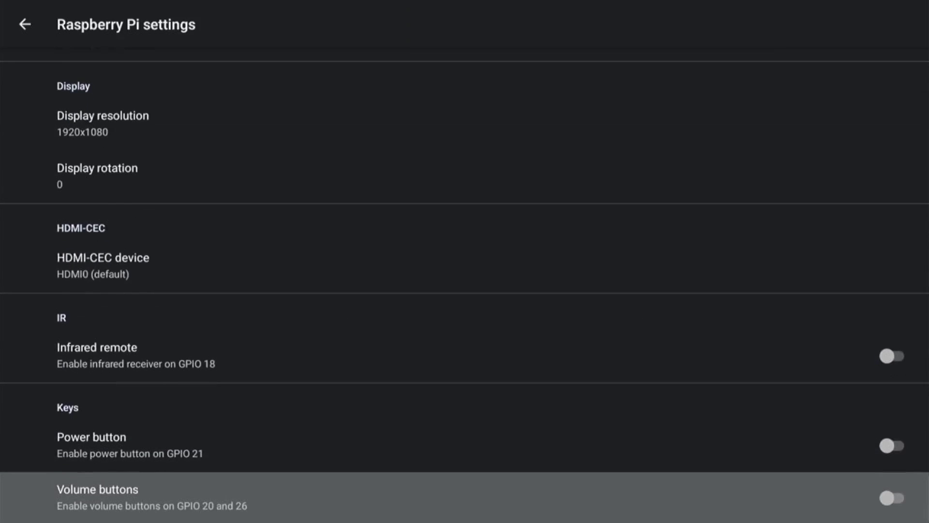
key("Down")
key("Down")
key("Down")
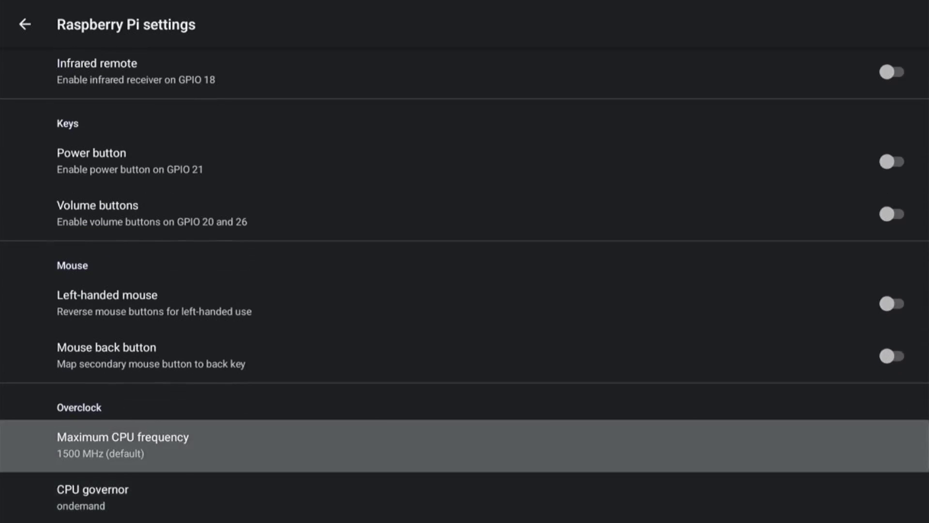
key("Return")
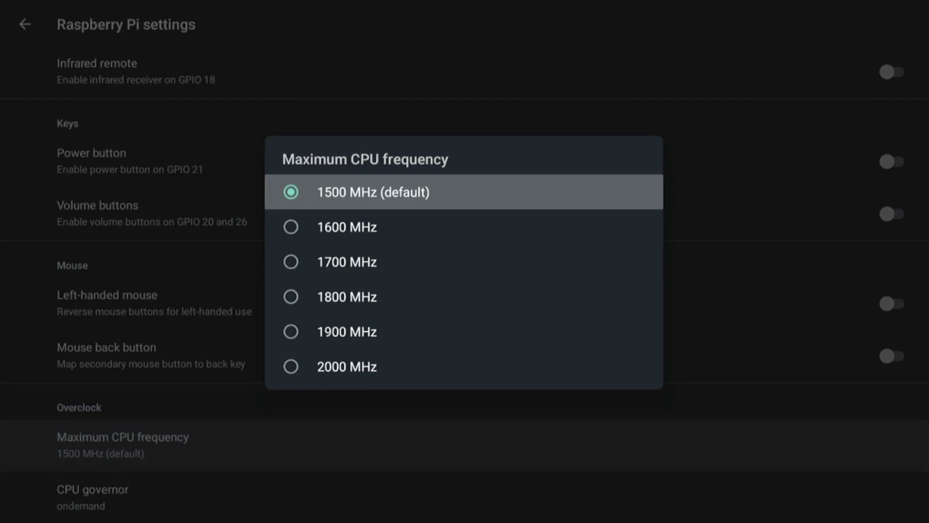
key("Down")
key("Down")
key("Down")
key("Down")
key("Down")
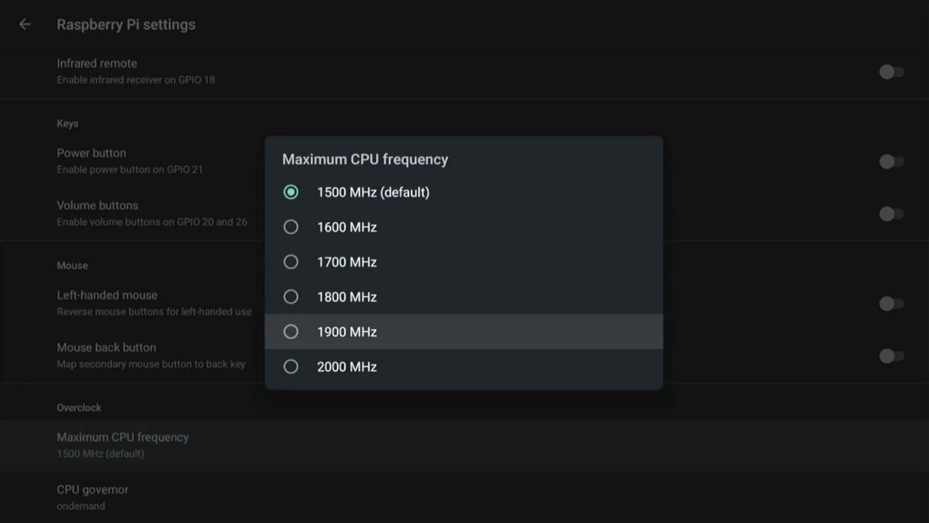
key("Return")
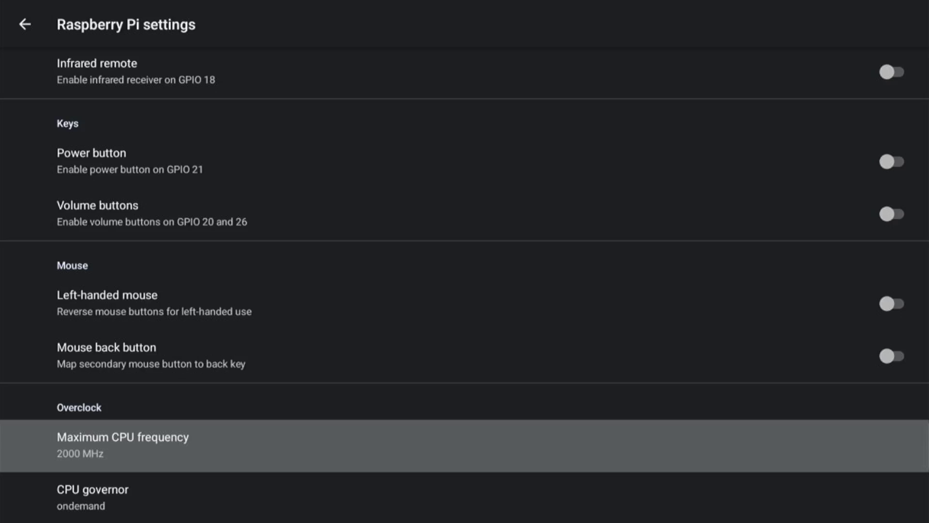
Open System > About and repeatedly activate the Android TV OS build entry to unlock developer settings
key("Escape")
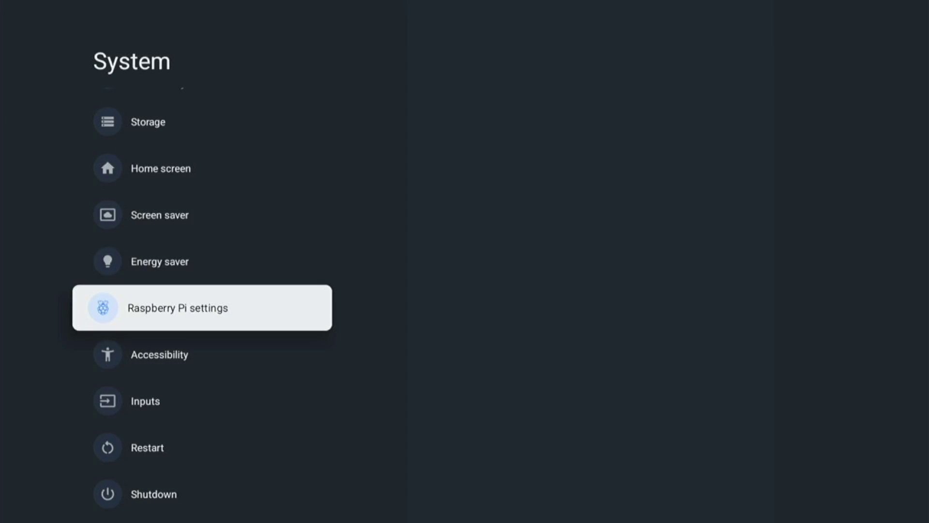
key("Up")
key("Up")
key("Up")
key("Up")
key("Up")
key("Up")
key("Up")
key("Up")
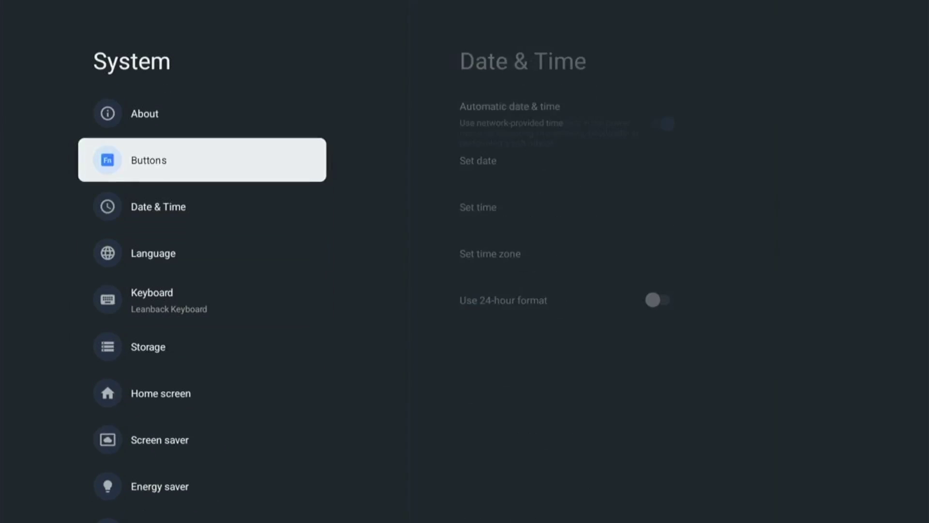
key("Up")
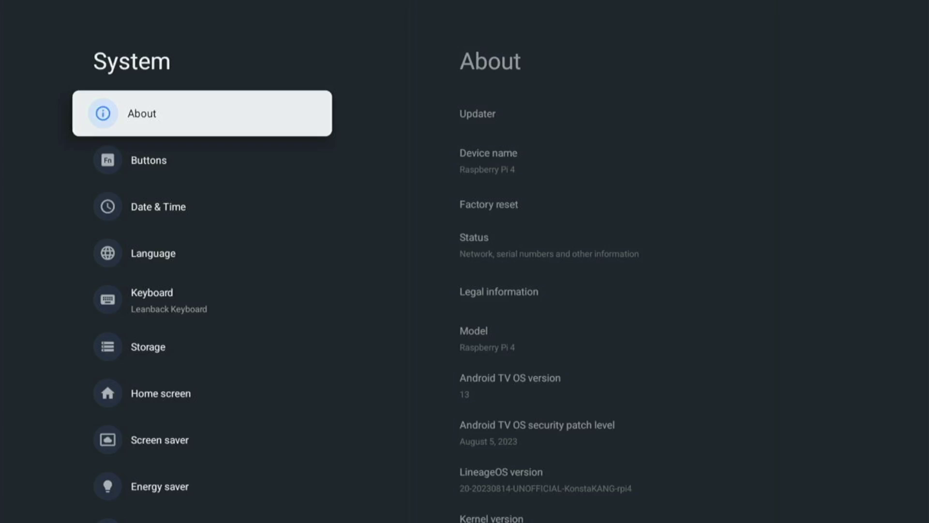
key("Return")
key("Down")
key("Down")
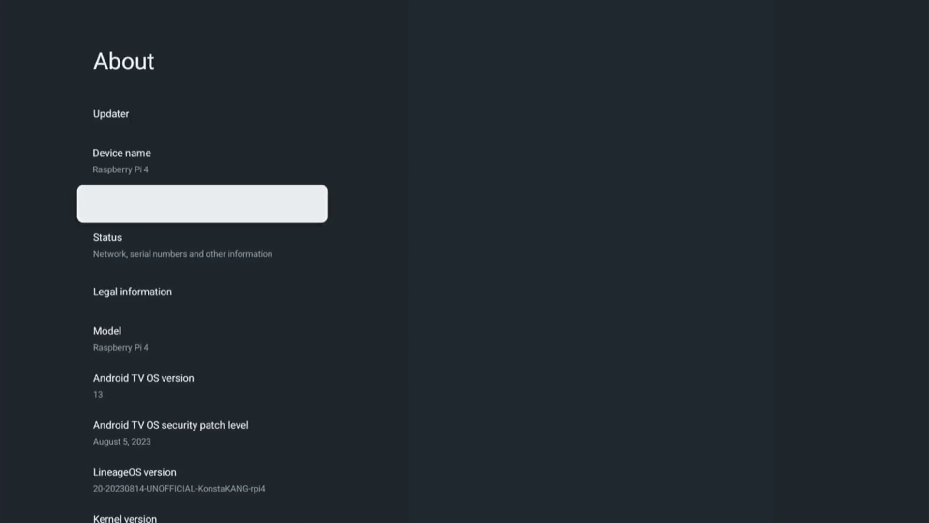
key("Down")
key("Down")
key("Down")
key("Down")
key("Down")
key("Down")
key("Down")
key("Down")
key("Down")
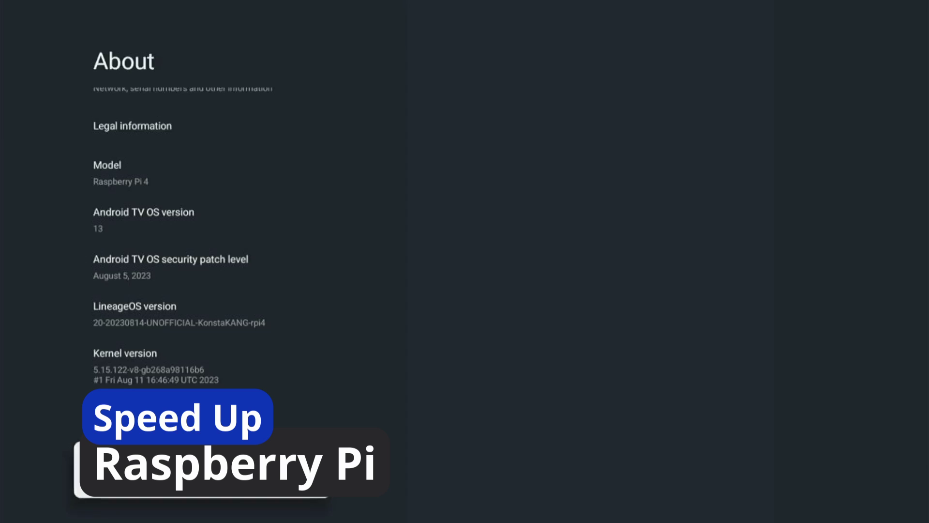
key("Return")
key("Return")
key("Return")
key("Return")
key("Return")
key("Return")
key("Return")
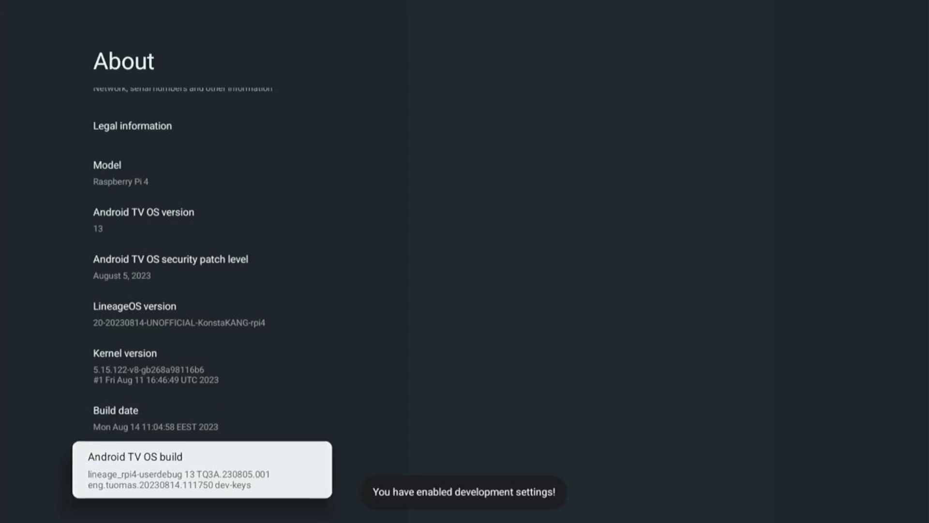
Return to the System list and open Developer options
key("Escape")
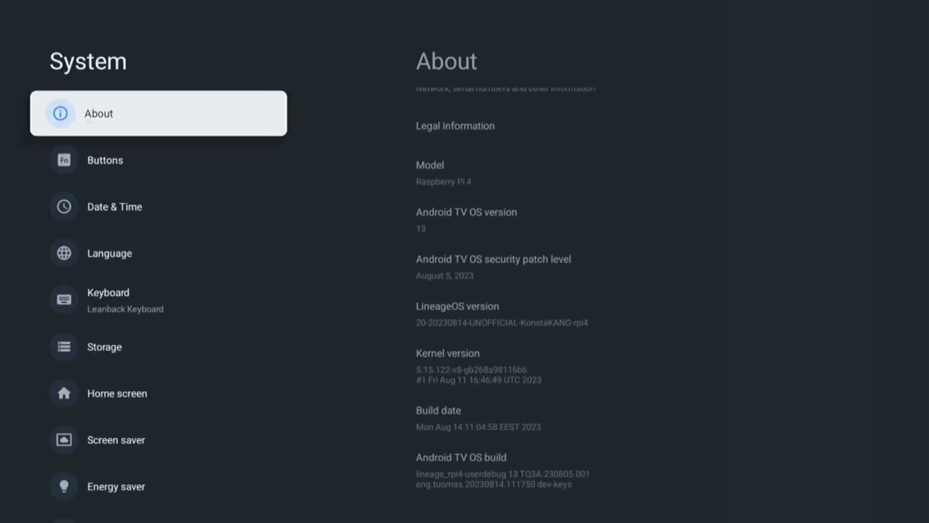
key("Down")
key("Down")
key("Down")
key("Down")
key("Down")
key("Down")
key("Down")
key("Down")
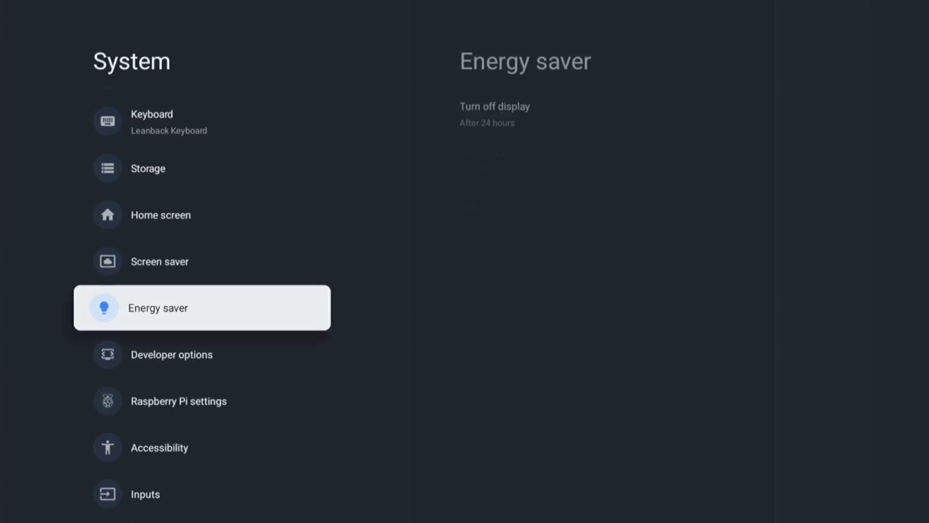
key("Down")
key("Return")
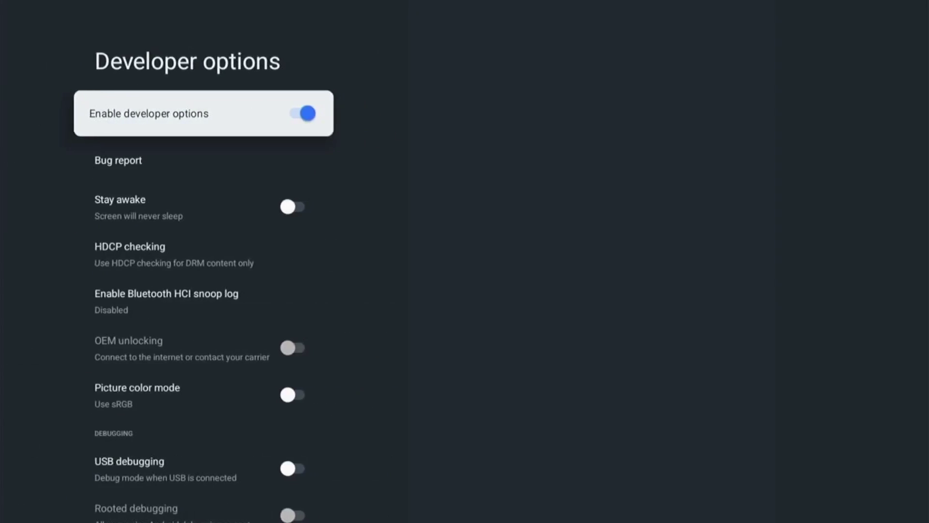
key("Down")
key("Down")
key("Down")
key("Down")
key("Down")
key("Down")
key("Down")
key("Down")
key("Down")
key("Down")
key("Down")
key("Down")
key("Down")
key("Down")
key("Down")
key("Down")
key("Down")
key("Down")
key("Down")
key("Down")
key("Down")
key("Down")
key("Down")
key("Down")
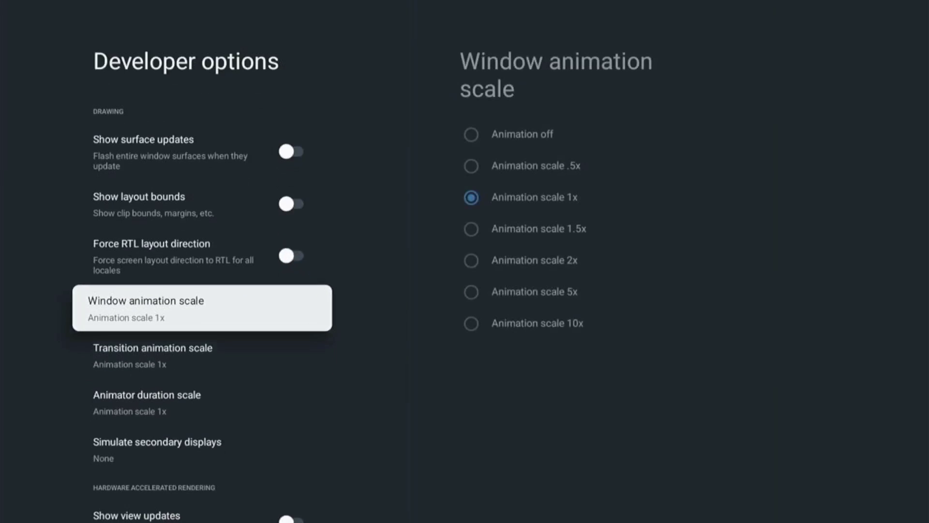
Set Window animation scale and Transition animation scale to .5x
key("Return")
key("Down")
key("Return")
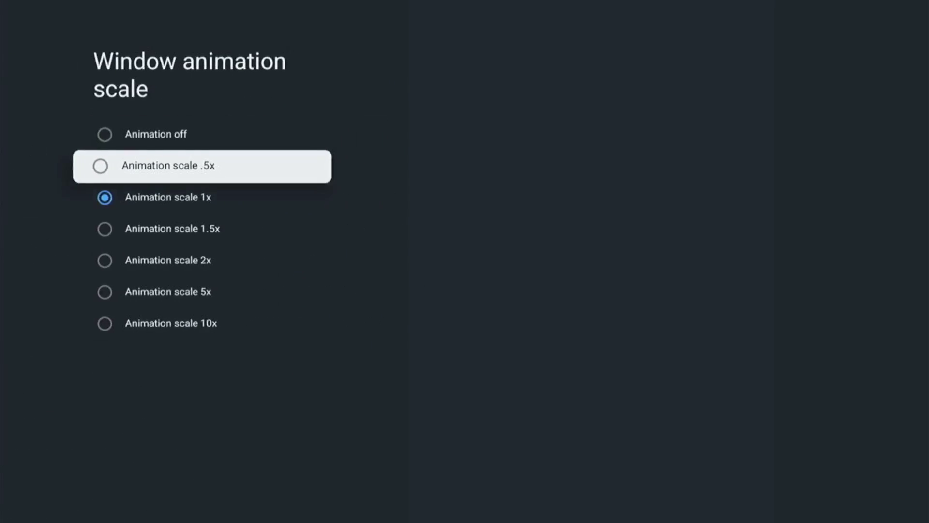
key("Down")
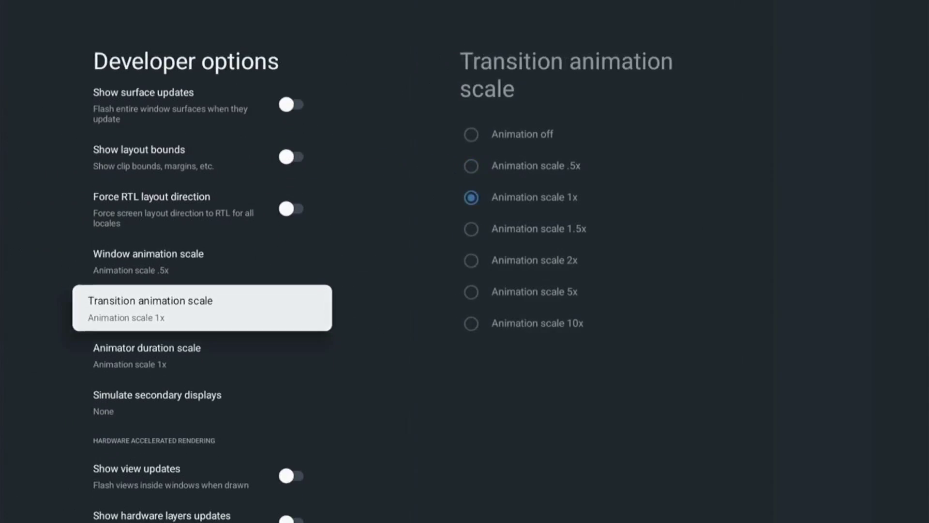
key("Return")
key("Down")
key("Return")
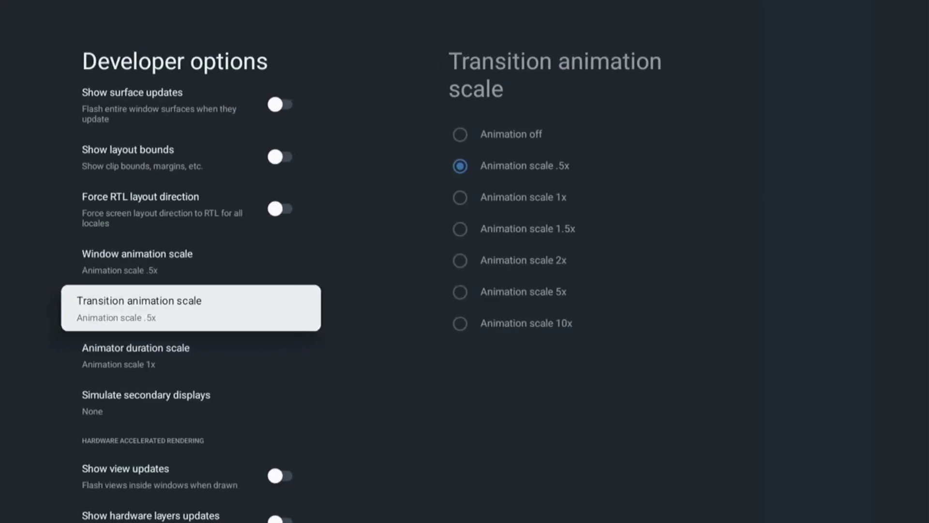
Set Animator duration scale to .5x and scroll down to Don't keep activities
key("Down")
key("Return")
key("Down")
key("Return")
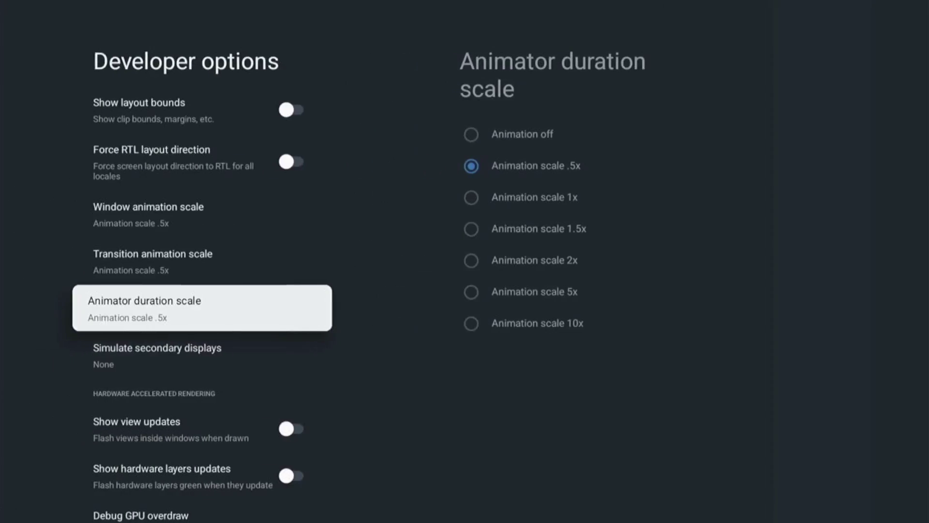
key("Down")
key("Down")
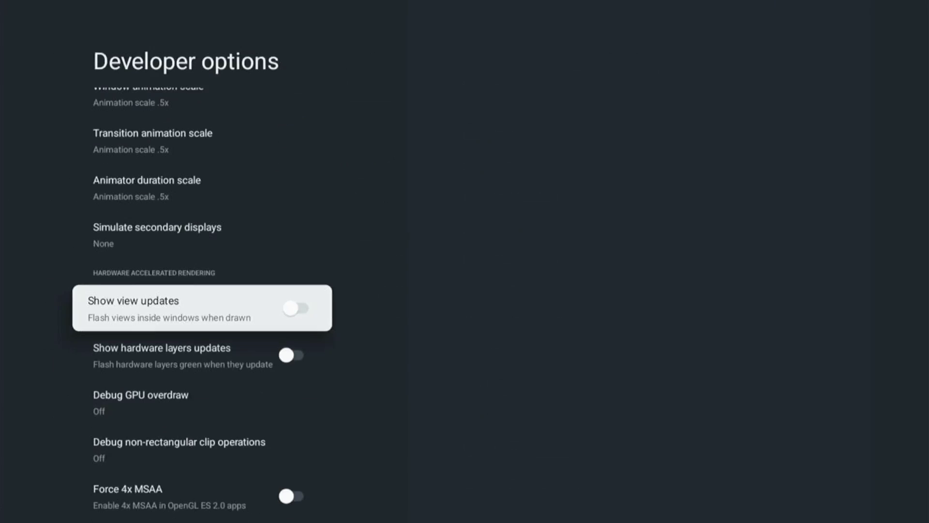
key("Down")
key("Down")
key("Down")
key("Down")
key("Down")
key("Down")
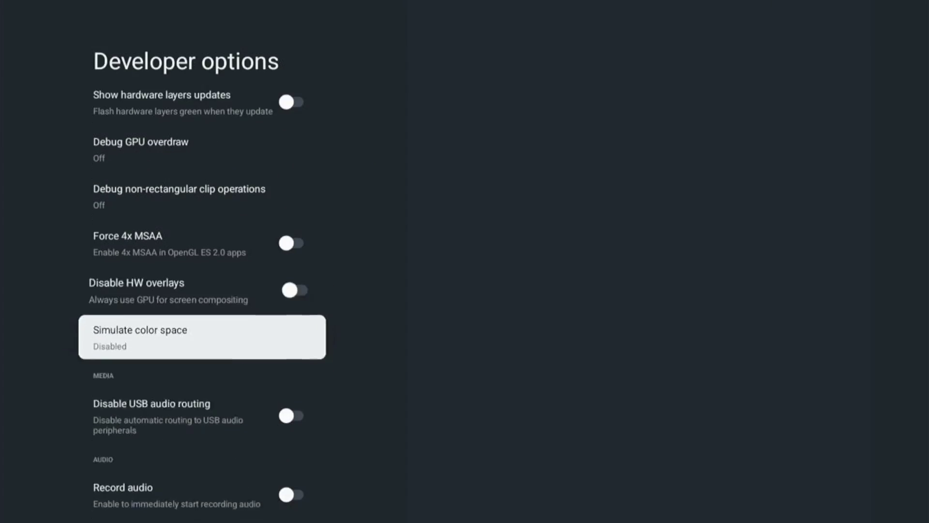
key("Down")
key("Down")
key("Down")
key("Down")
key("Down")
key("Down")
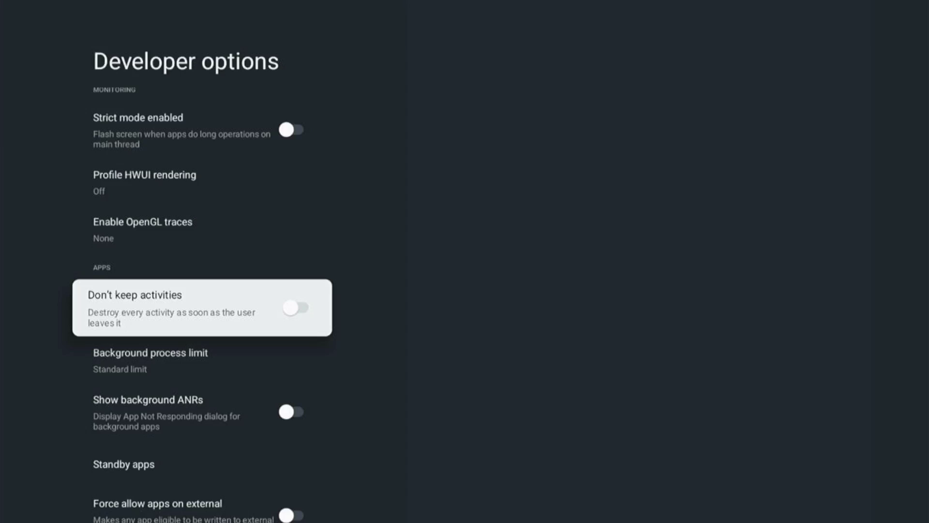
Turn on Don't keep activities, then choose System > Restart with System as the restart target
key("Return")
key("Escape")
key("Escape")
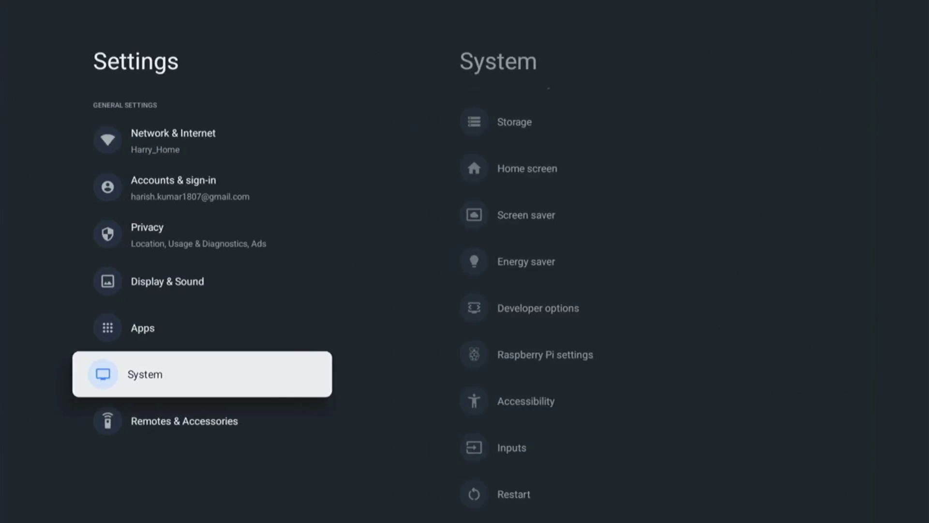
key("Return")
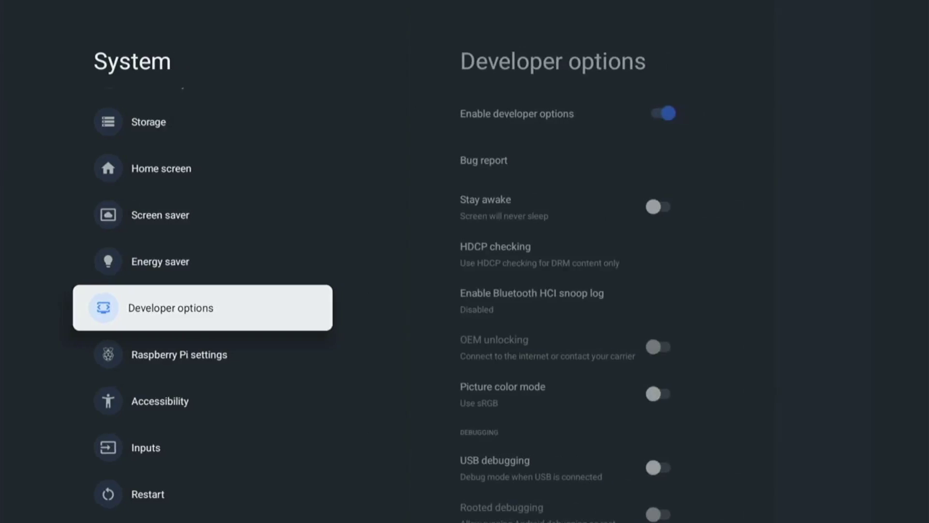
key("Down")
key("Down")
key("Down")
key("Down")
key("Return")
key("Up")
key("Up")
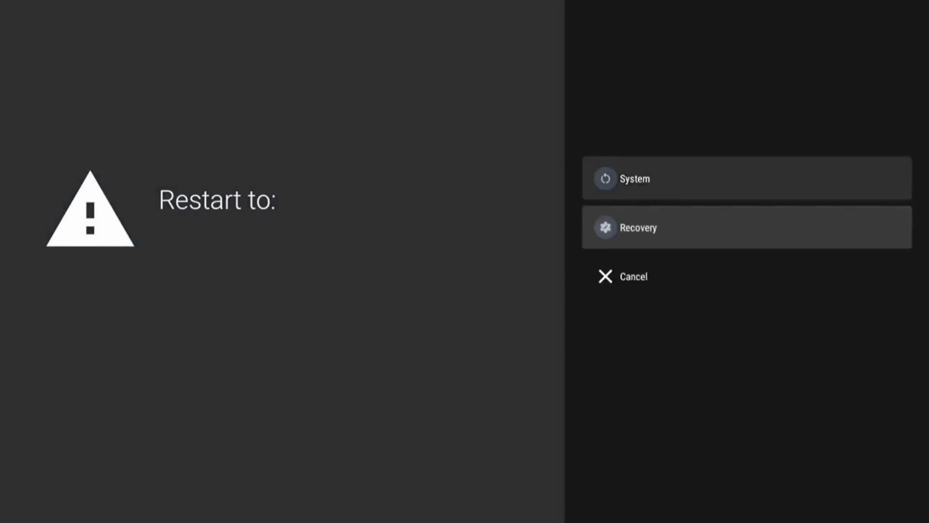